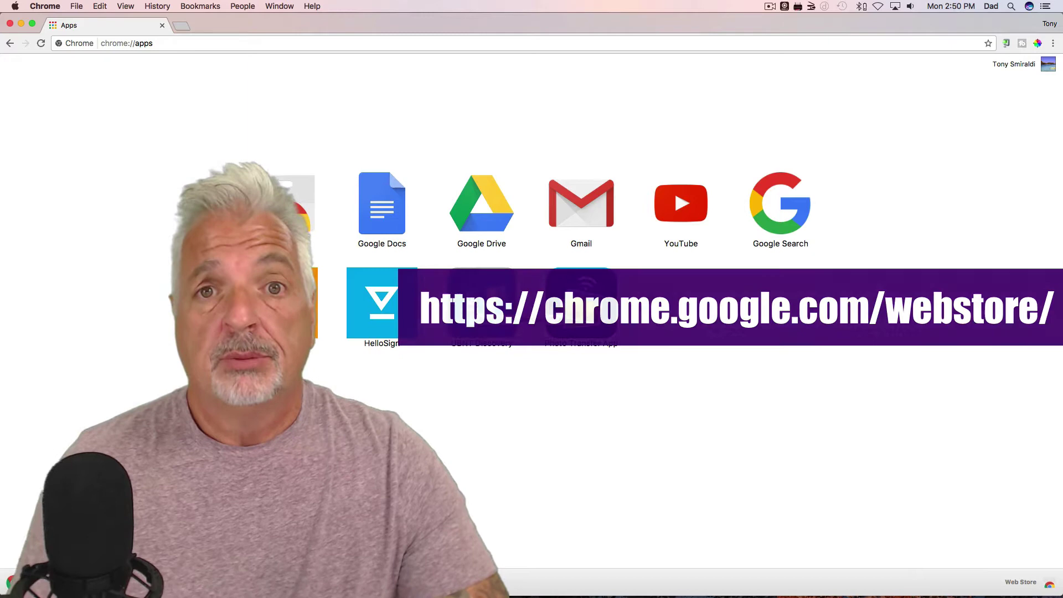
# Step: Use the Ubiquiti Discovery Tool's UniFi family search to find the CloudKey v2 and open 192.168.100.39
pyautogui.click(470, 308)
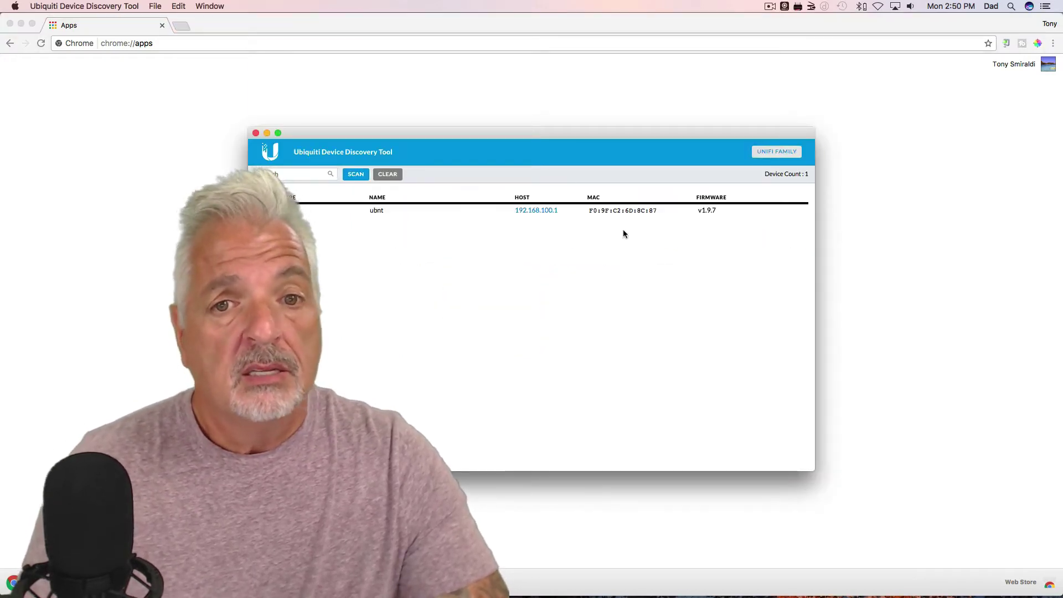
pyautogui.moveTo(463, 135); pyautogui.dragTo(641, 65)
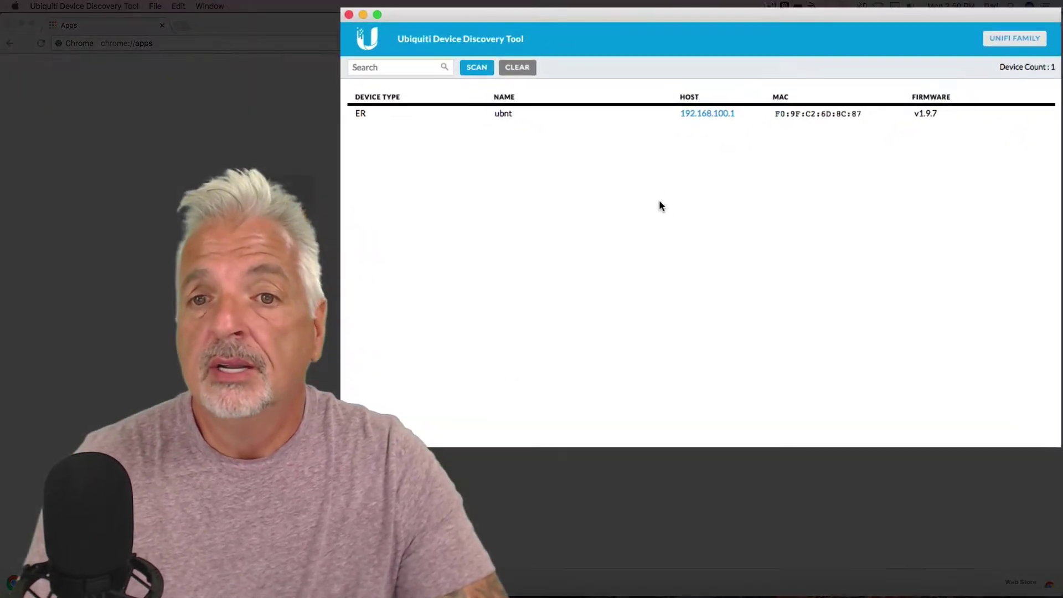
pyautogui.click(1016, 39)
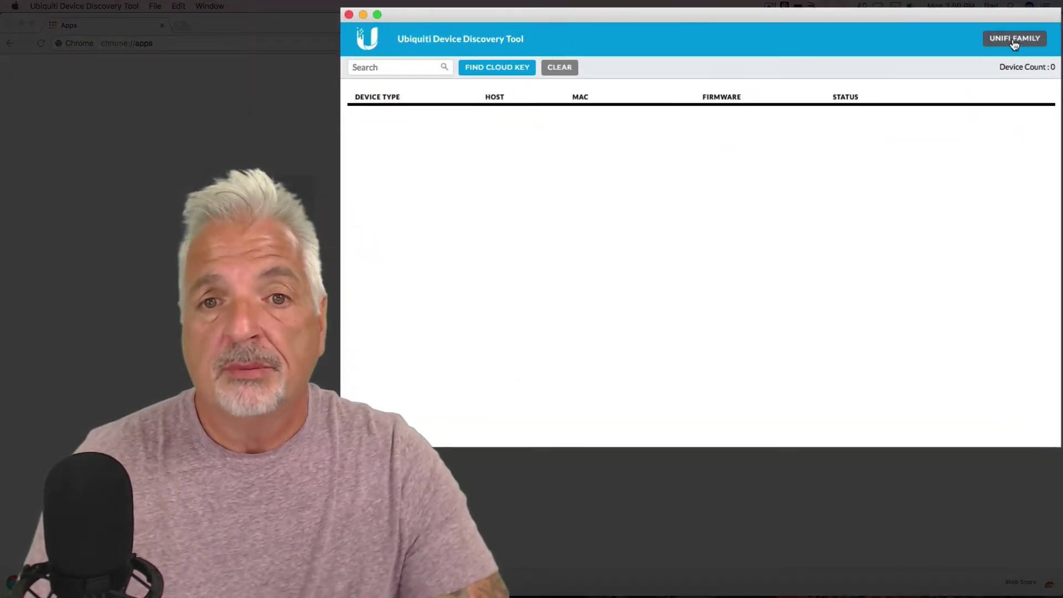
pyautogui.click(497, 67)
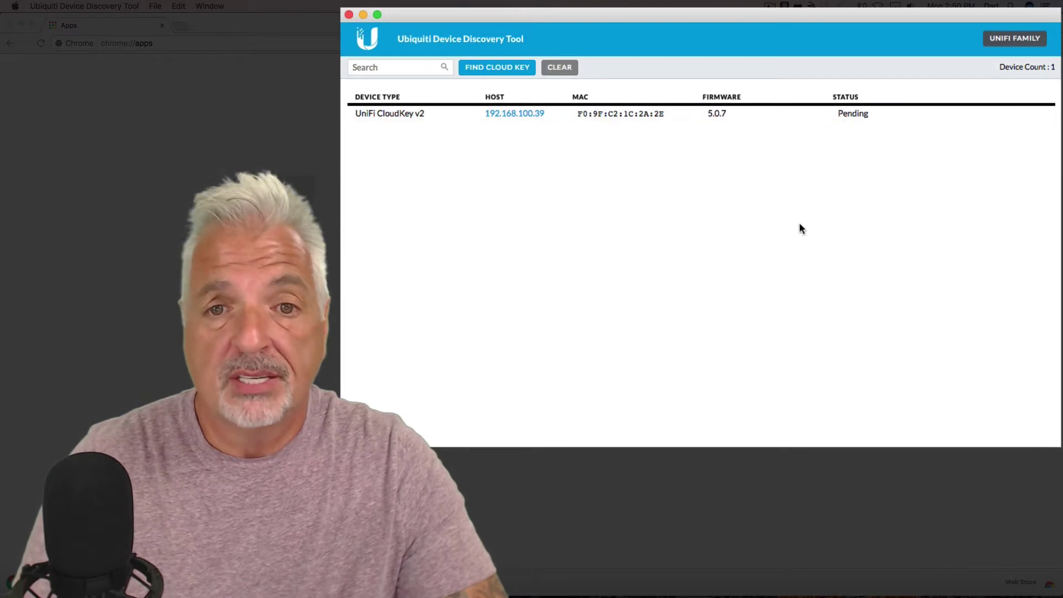
pyautogui.click(513, 114)
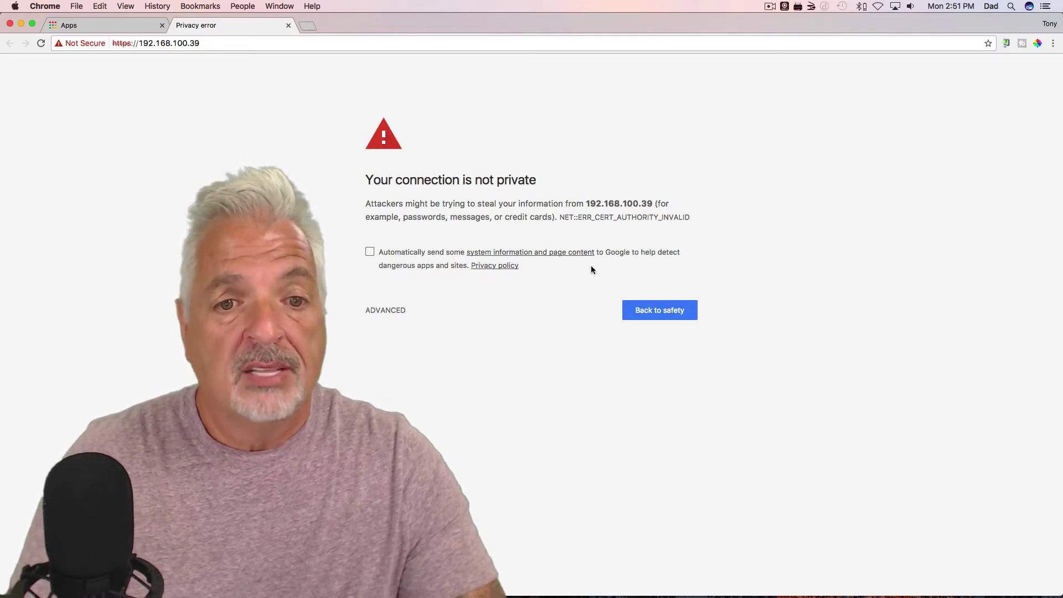
# Step: Bypass Chrome's privacy warning to reach the Cloud Key landing page at 192.168.100.39
pyautogui.click(385, 313)
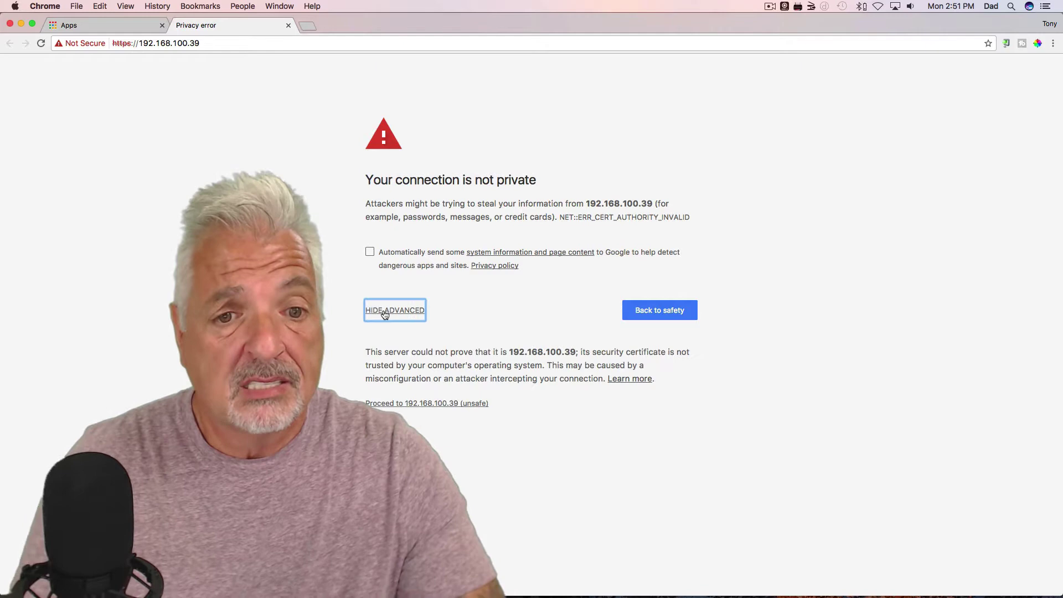
pyautogui.click(432, 405)
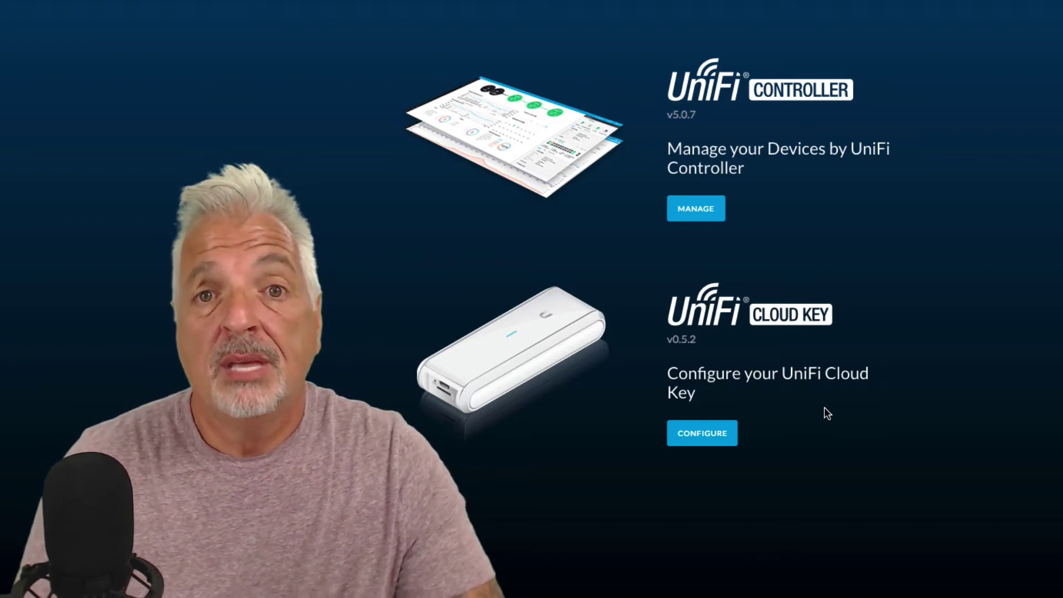
# Step: Choose Configure, sign in with the default username and password, and submit a new password
pyautogui.click(703, 435)
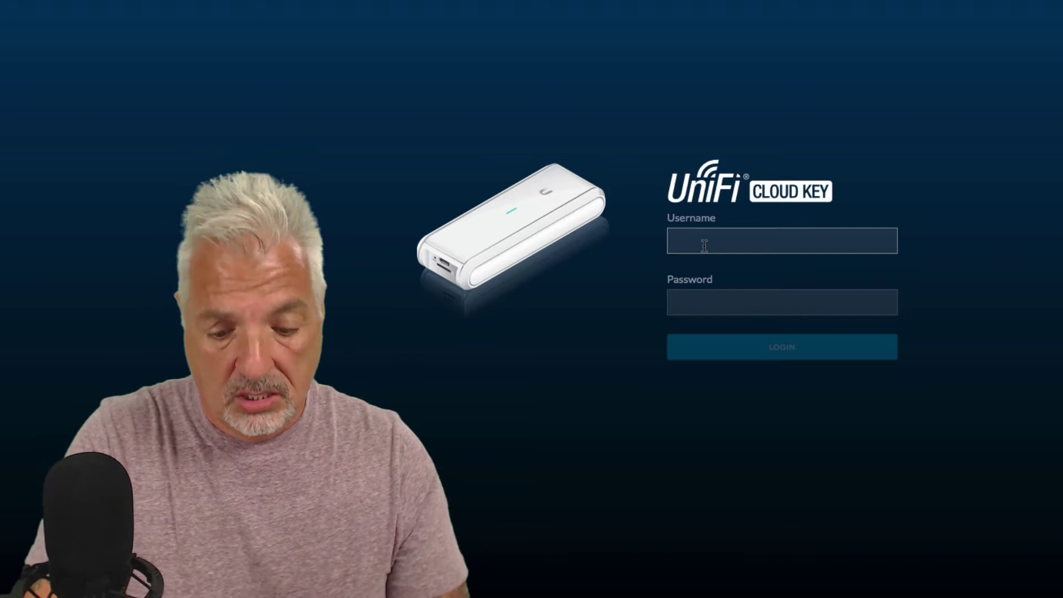
pyautogui.write('ubnt')
pyautogui.press('Tab')
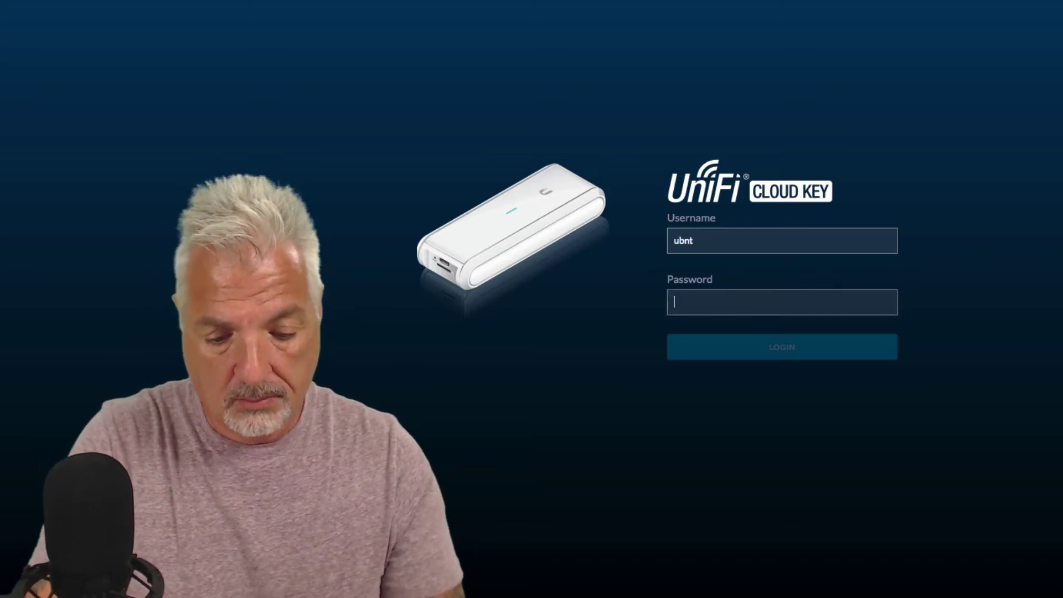
pyautogui.write('ubnt')
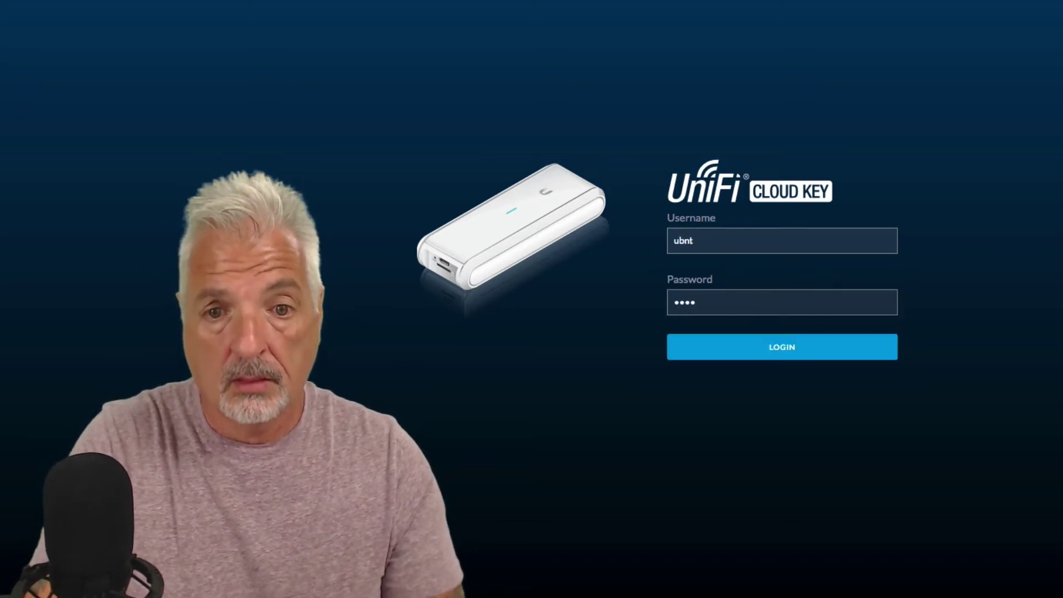
pyautogui.press('Return')
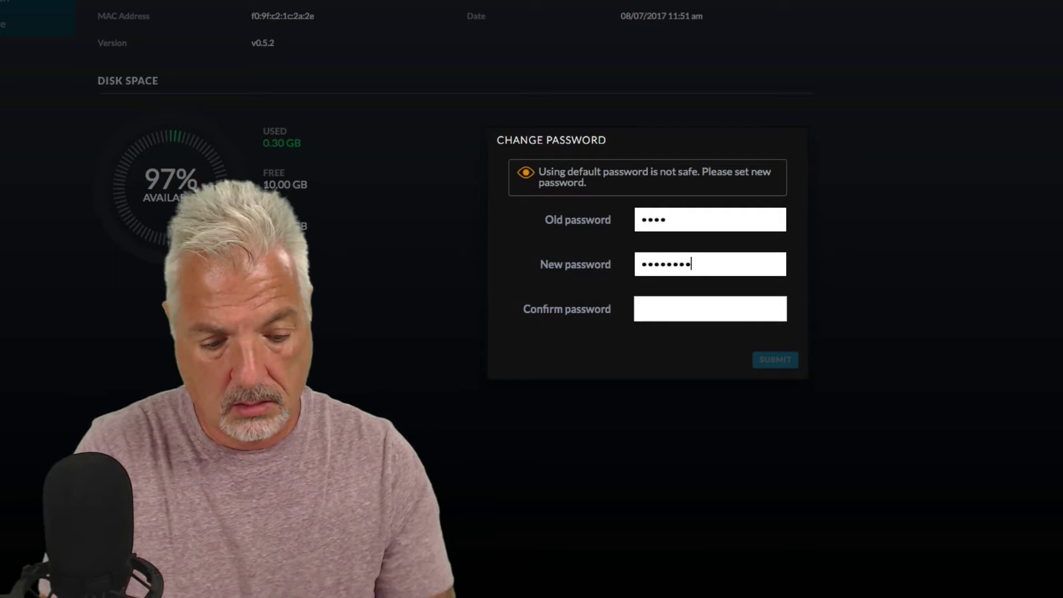
pyautogui.click(643, 309)
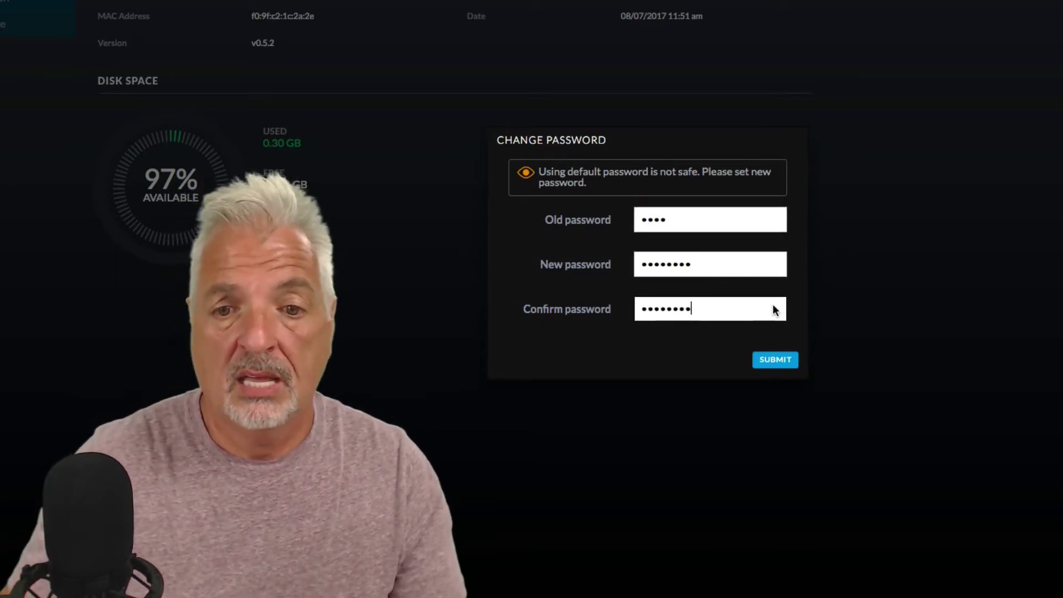
pyautogui.click(786, 362)
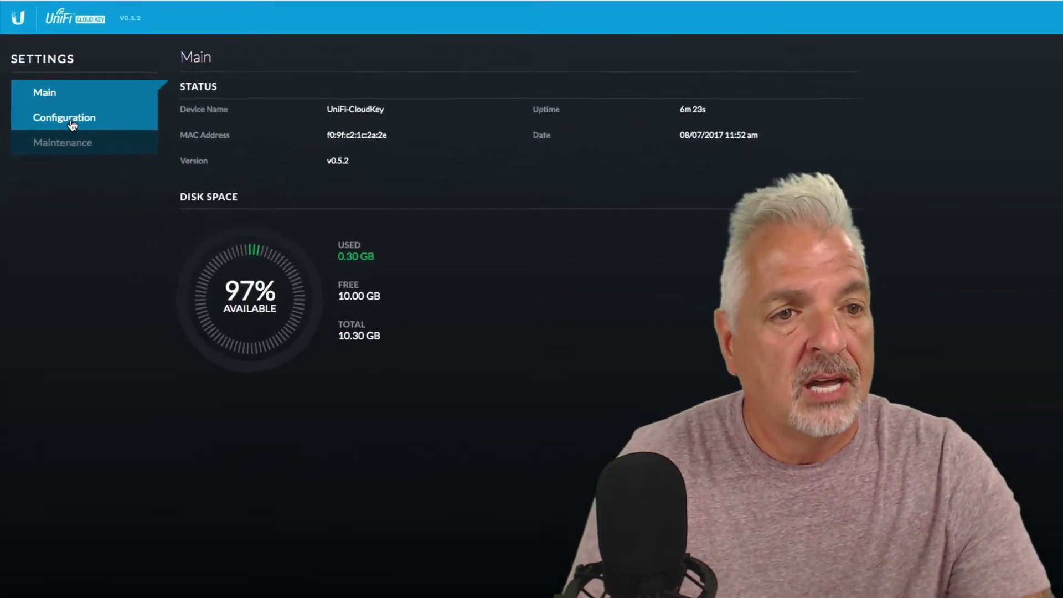
# Step: Rename the Cloud Key to QuikTechLabCloudKey on the Configuration page
pyautogui.click(72, 124)
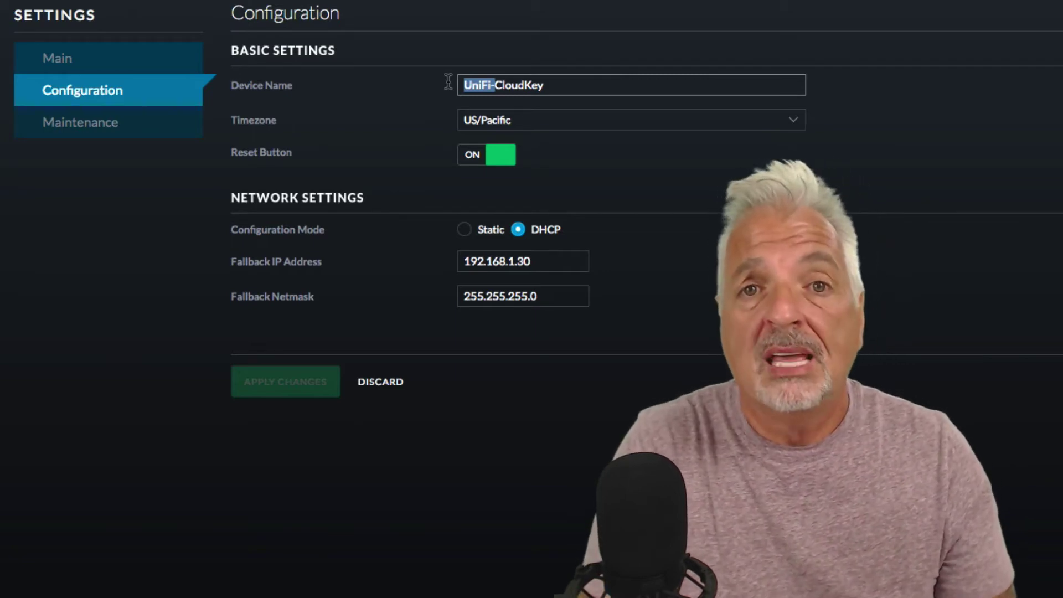
pyautogui.write('Qu')
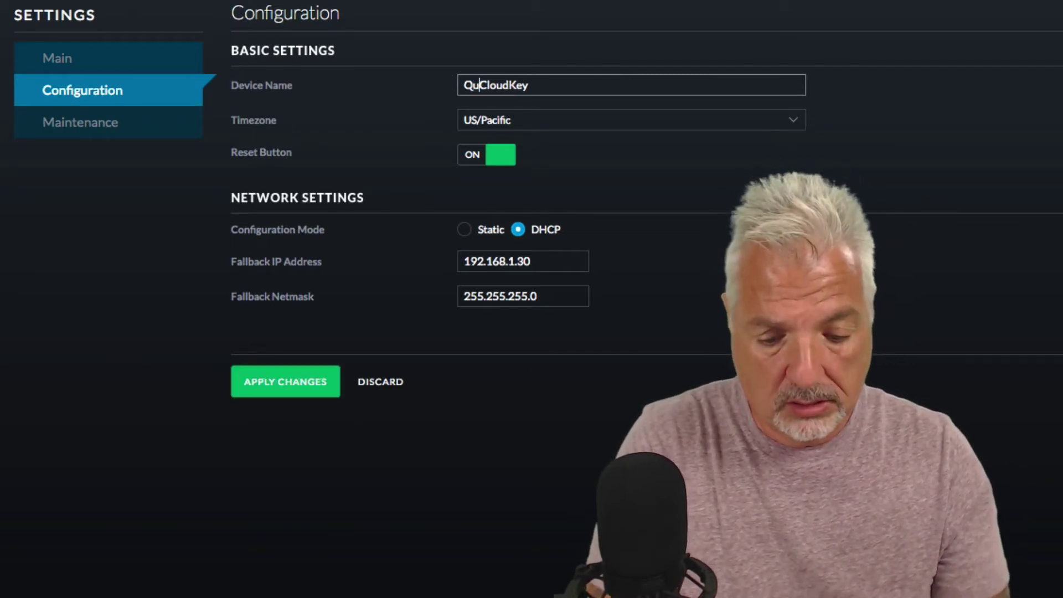
pyautogui.write('ikTec')
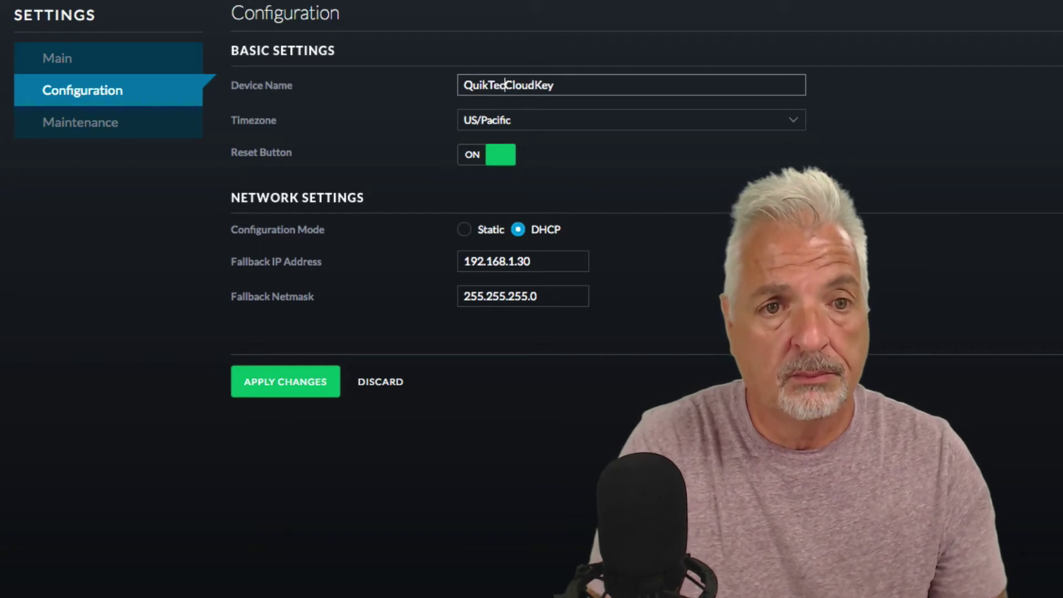
pyautogui.write('h_')
pyautogui.press('BackSpace')
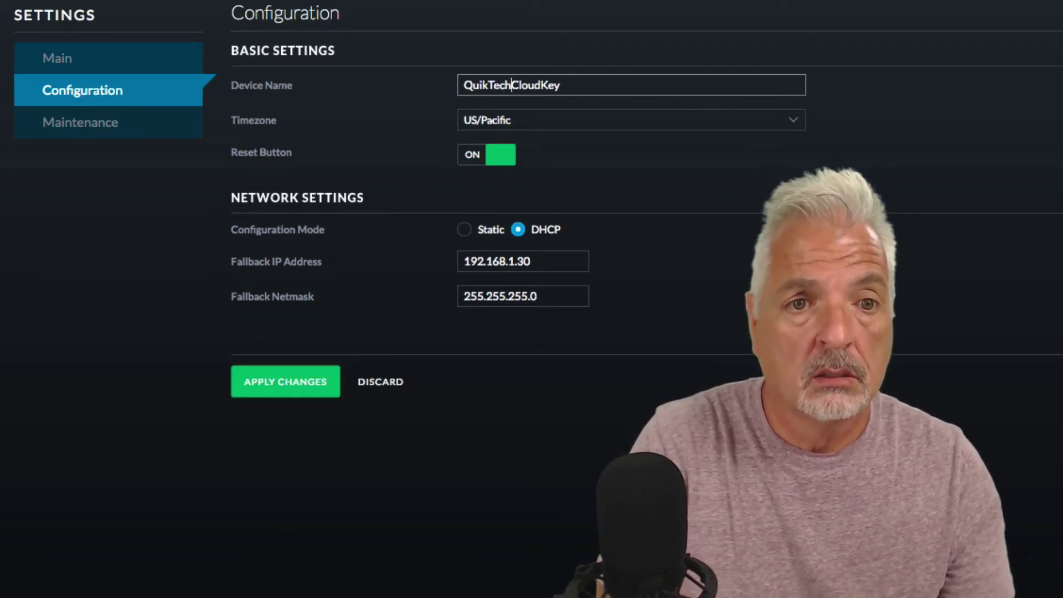
pyautogui.write('La')
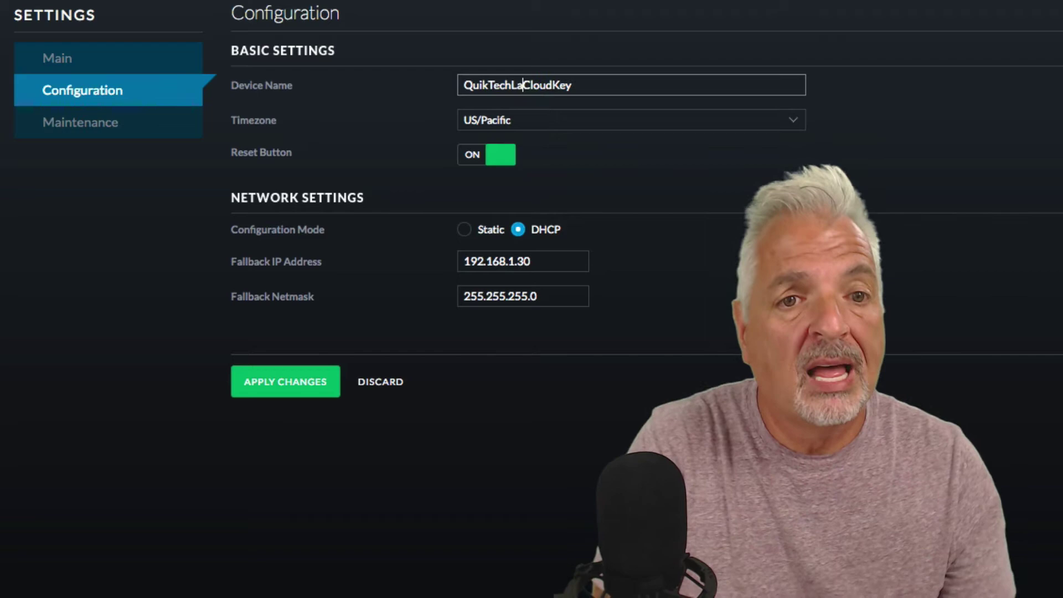
pyautogui.write('b')
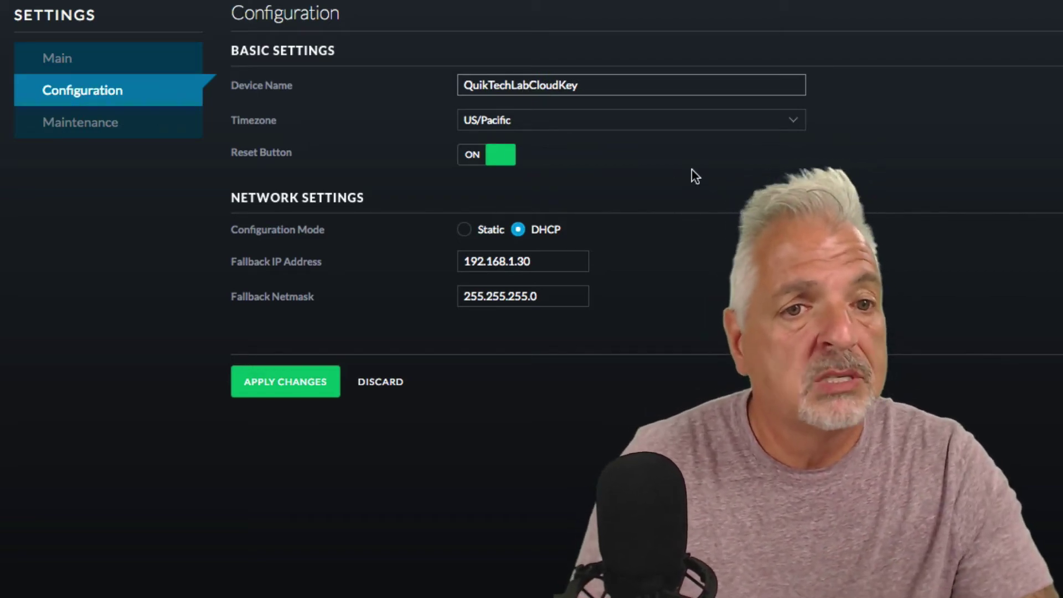
# Step: Set the timezone to (UTC-05:00) Eastern Time (US & Canada)
pyautogui.click(793, 121)
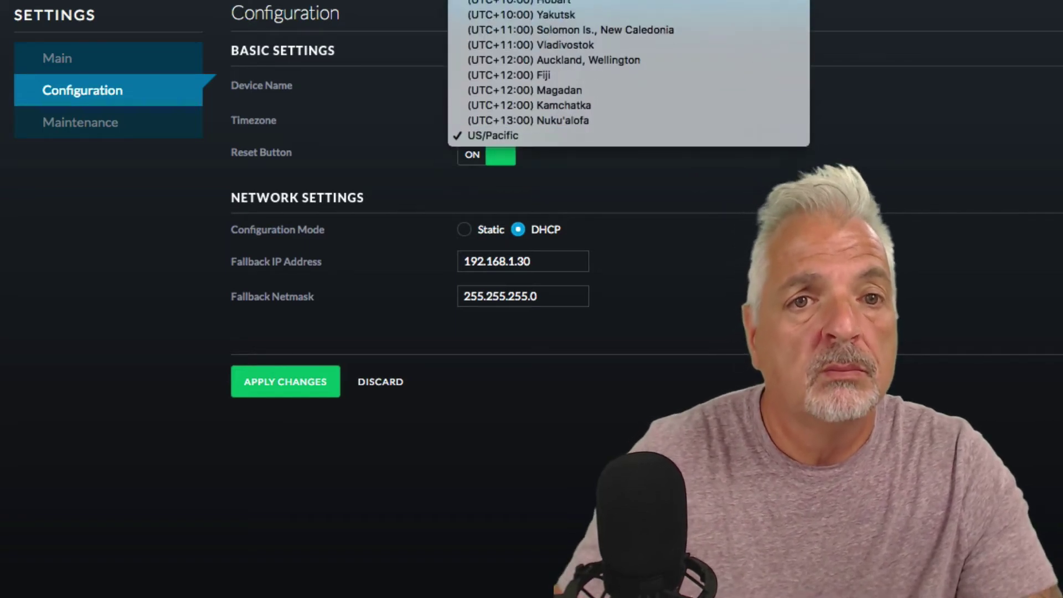
pyautogui.scroll(15, 628, 299)
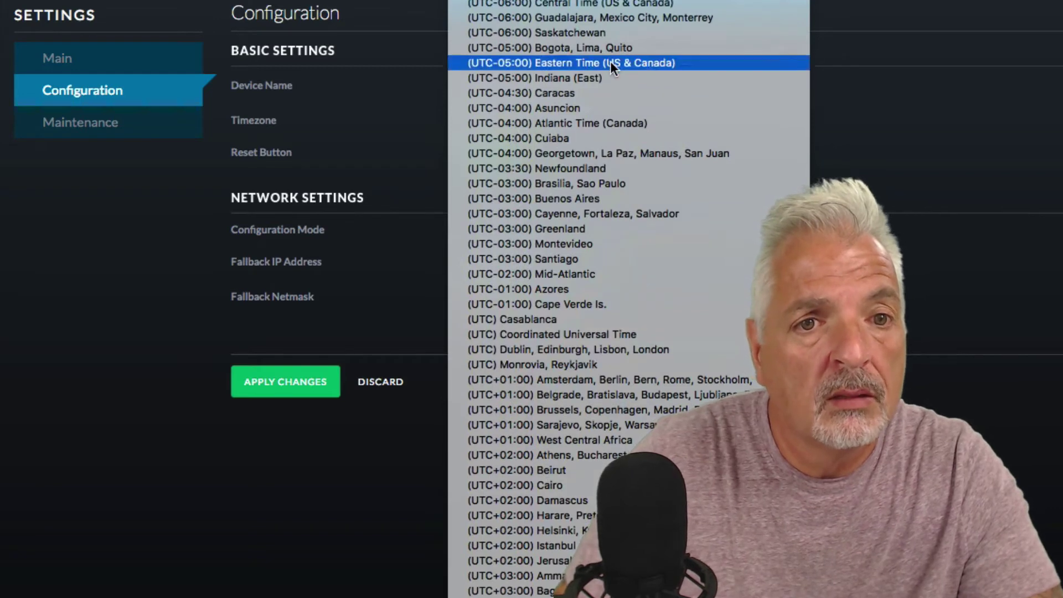
pyautogui.click(610, 62)
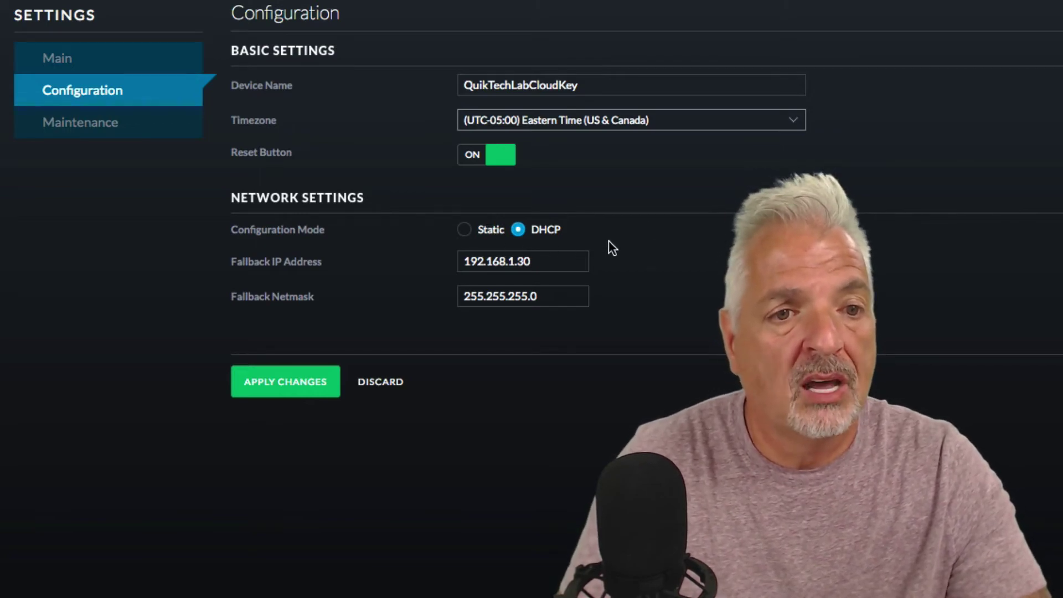
# Step: Switch networking to Static, change the IP from 192.168.100.39 to 192.168.100.3, and apply
pyautogui.click(464, 232)
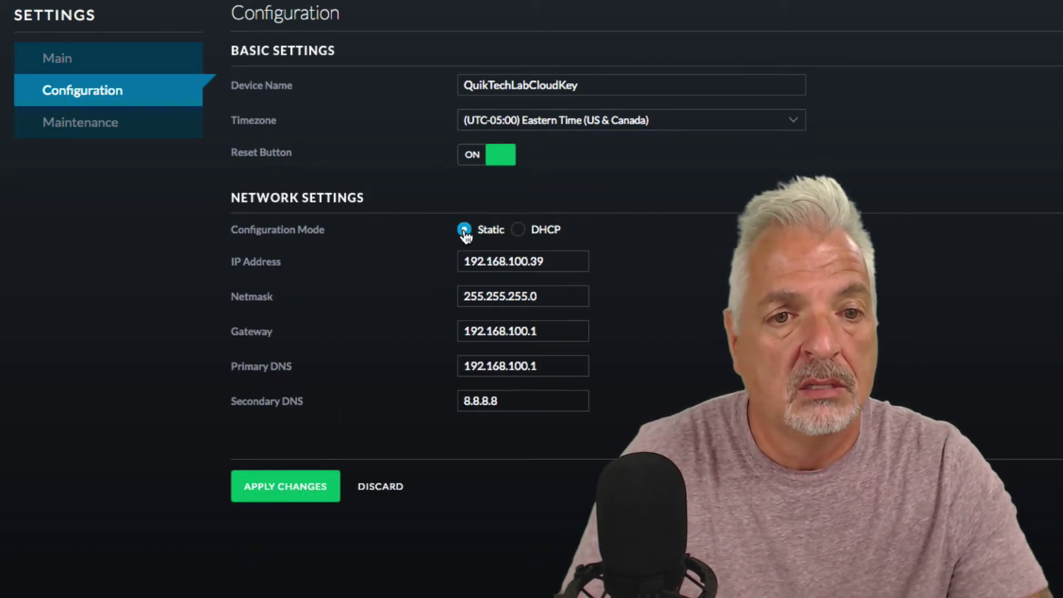
pyautogui.click(547, 262)
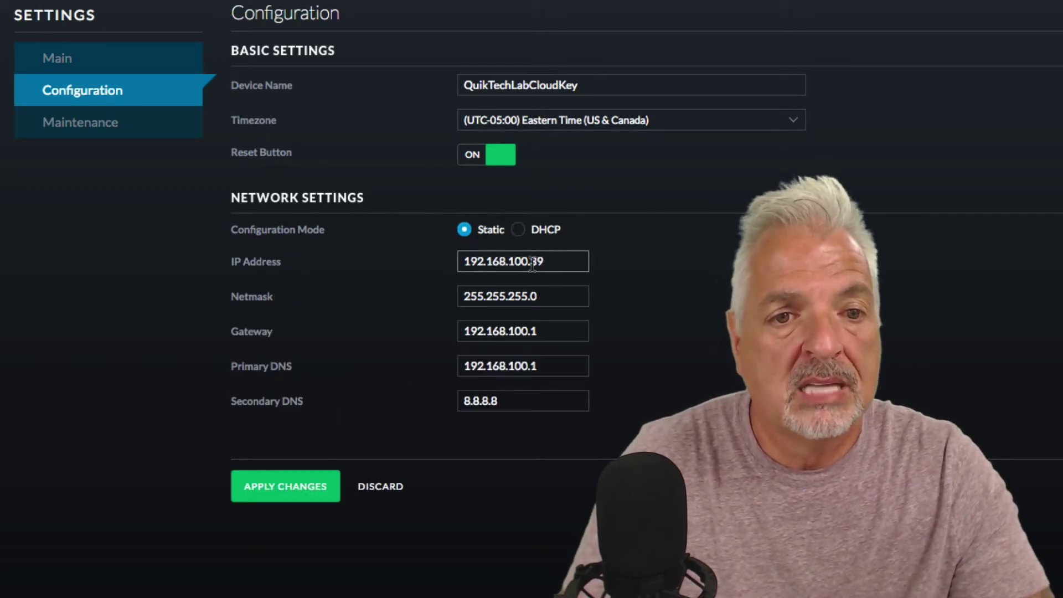
pyautogui.moveTo(531, 265); pyautogui.dragTo(563, 265)
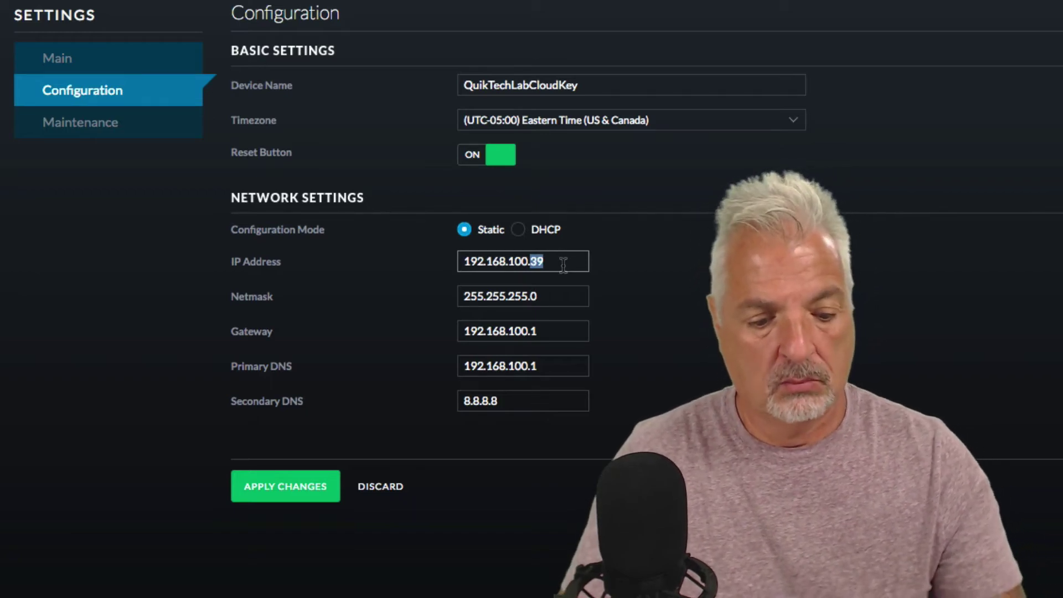
pyautogui.write('3')
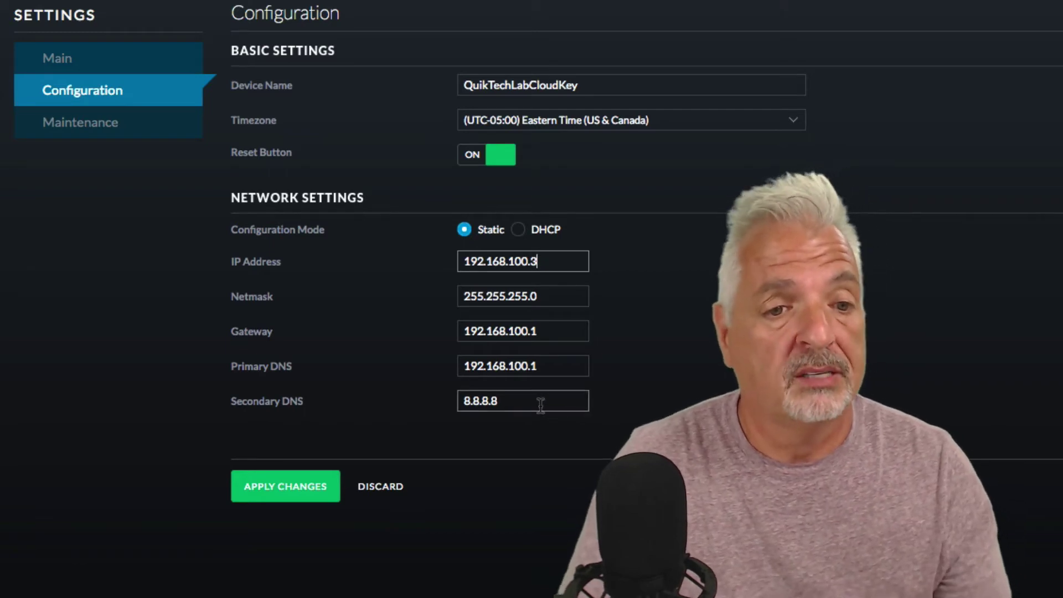
pyautogui.click(283, 487)
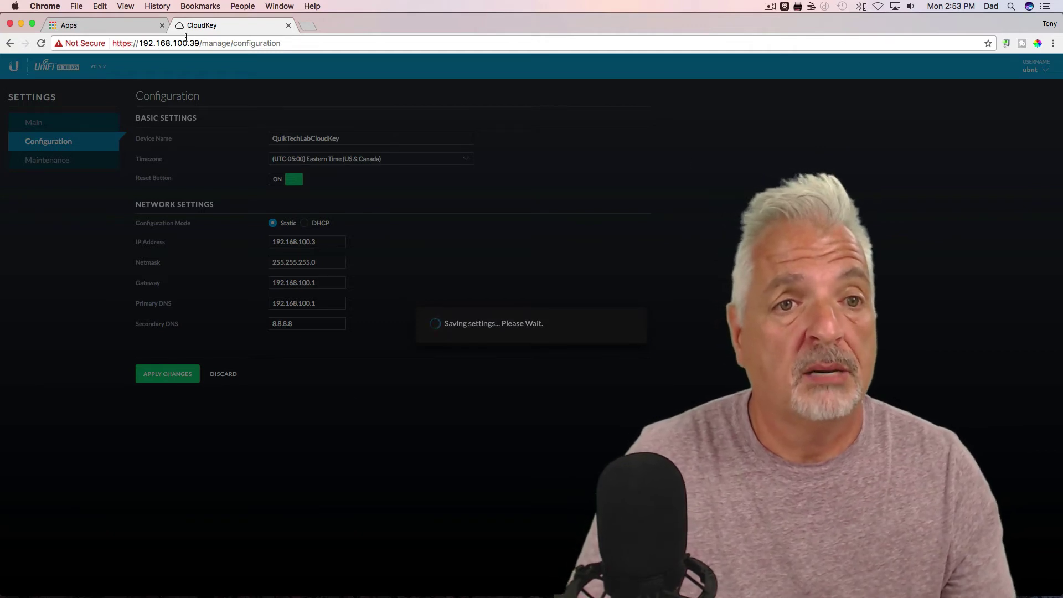
# Step: Load the Cloud Key at 192.168.100.3 and bypass the certificate warning
pyautogui.moveTo(199, 43); pyautogui.dragTo(385, 43)
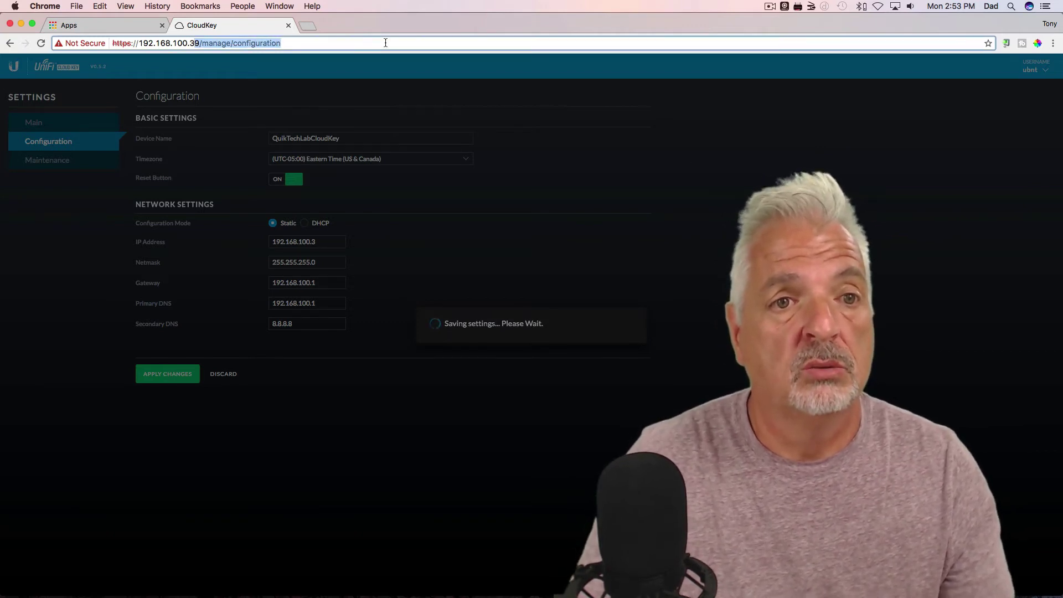
pyautogui.press('BackSpace')
pyautogui.press('BackSpace')
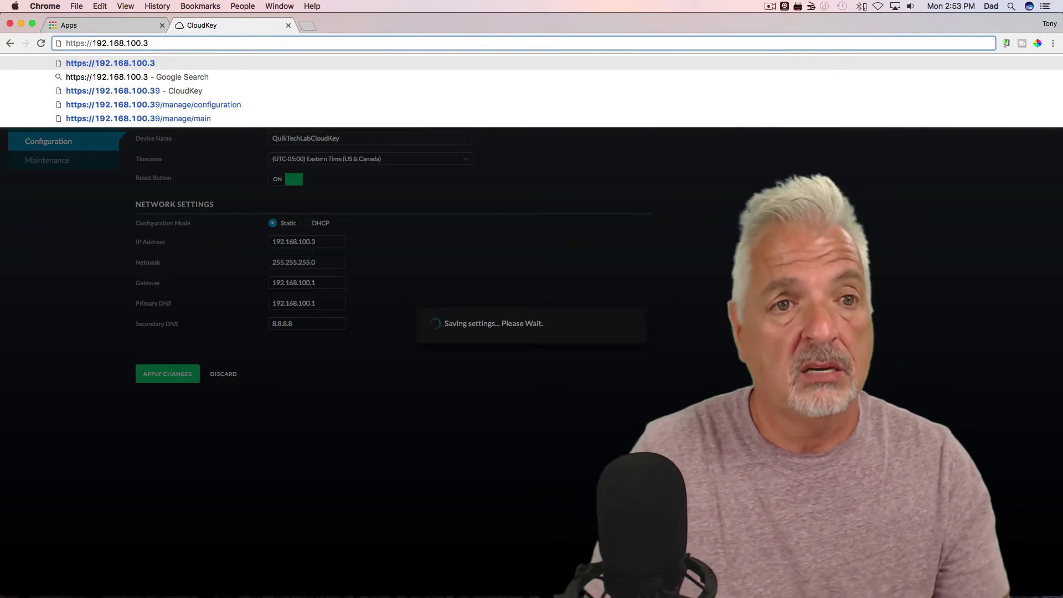
pyautogui.press('Return')
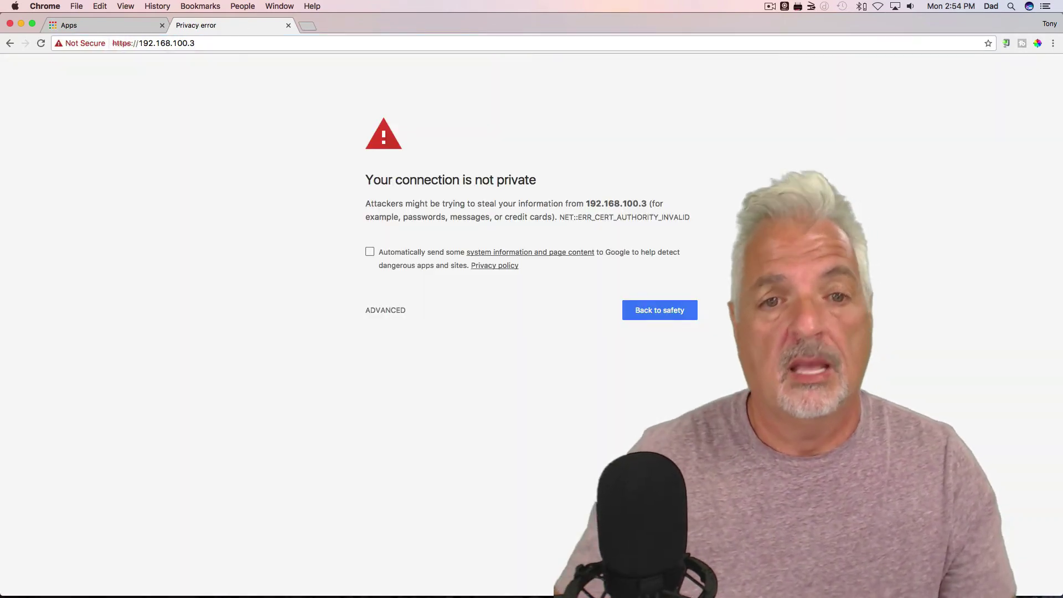
pyautogui.click(386, 313)
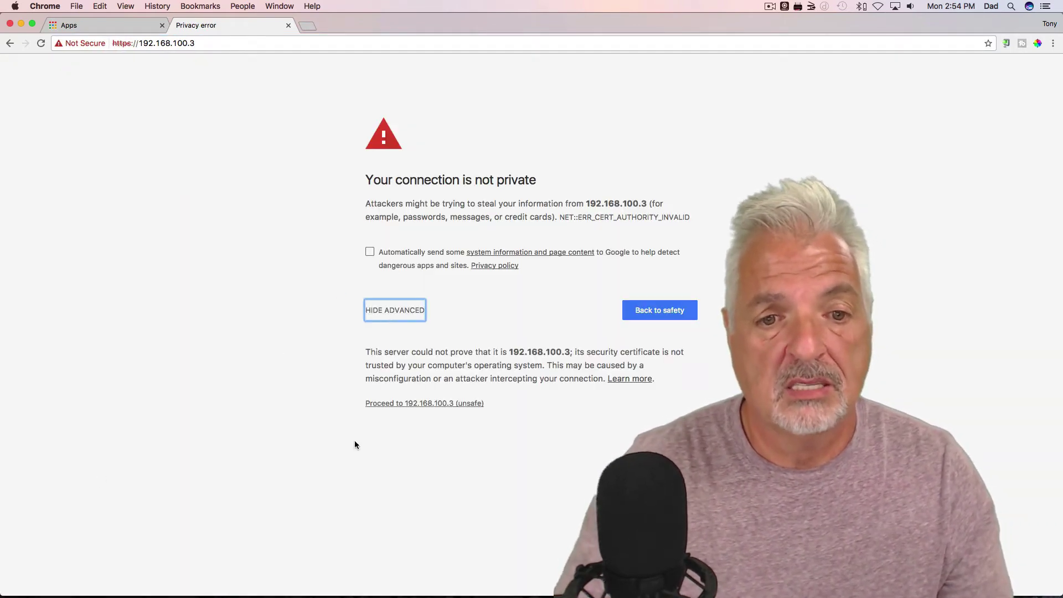
pyautogui.click(425, 404)
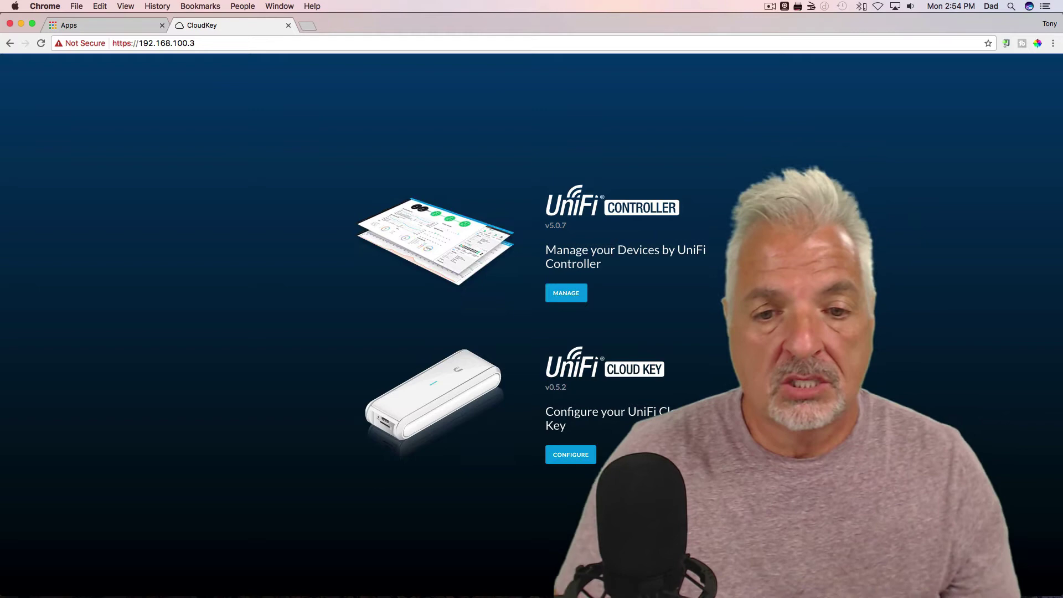
# Step: Choose Configure and log in to the Cloud Key settings with the admin credentials
pyautogui.click(570, 456)
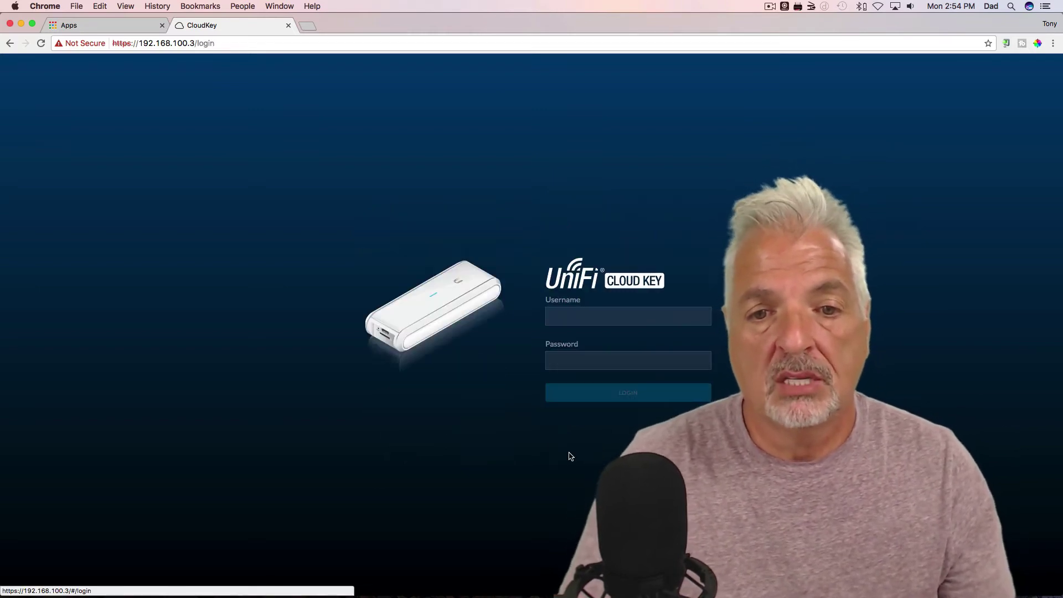
pyautogui.click(581, 316)
pyautogui.write('ubnt')
pyautogui.press('Tab')
pyautogui.write('u')
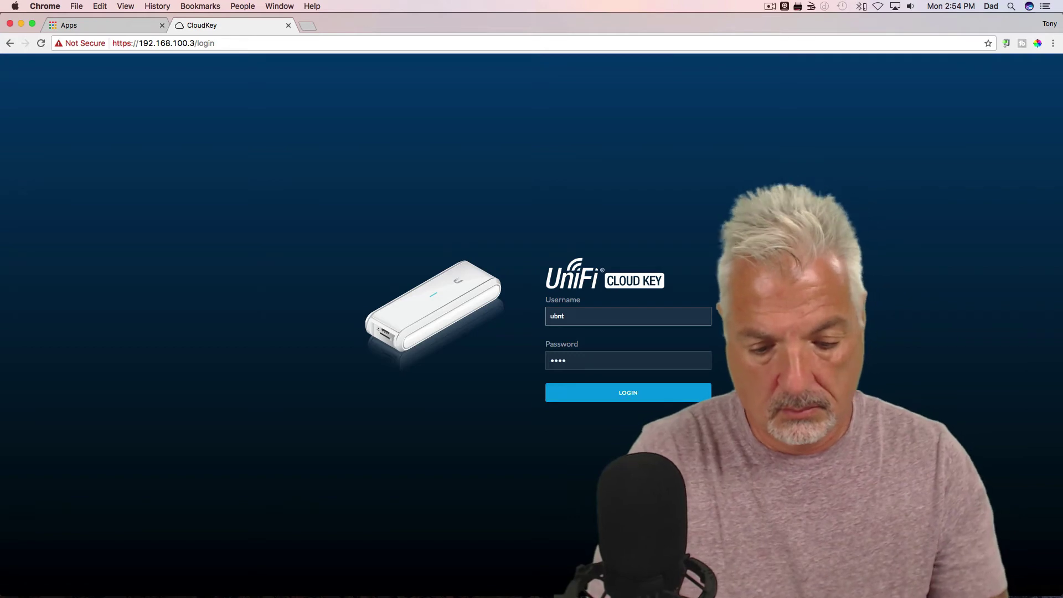
pyautogui.press('Return')
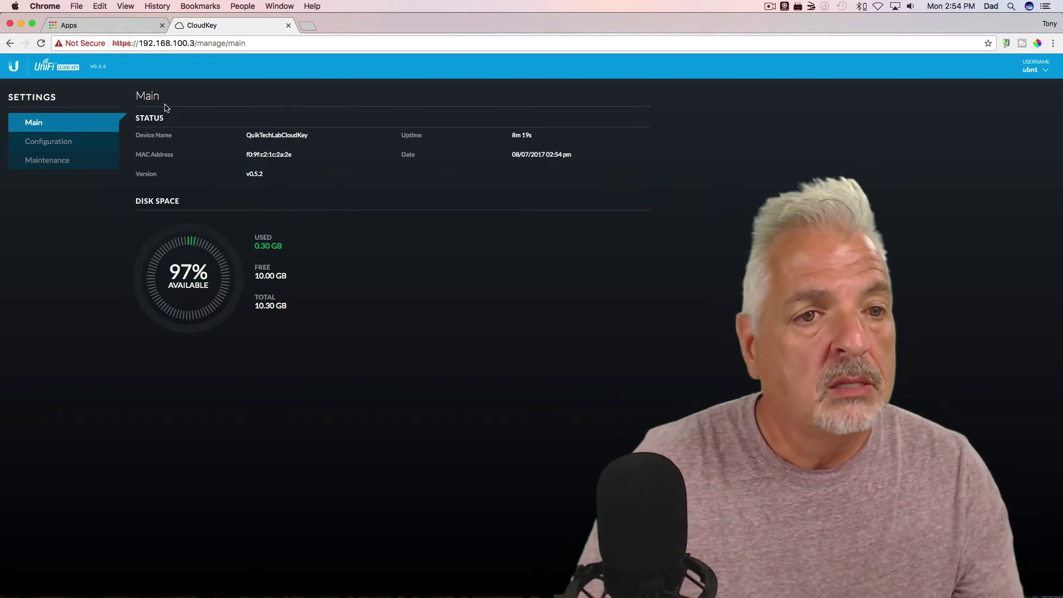
# Step: Go to Configuration > Maintenance to see firmware v0.5.2 and UniFi 5.0.7-8593
pyautogui.click(52, 145)
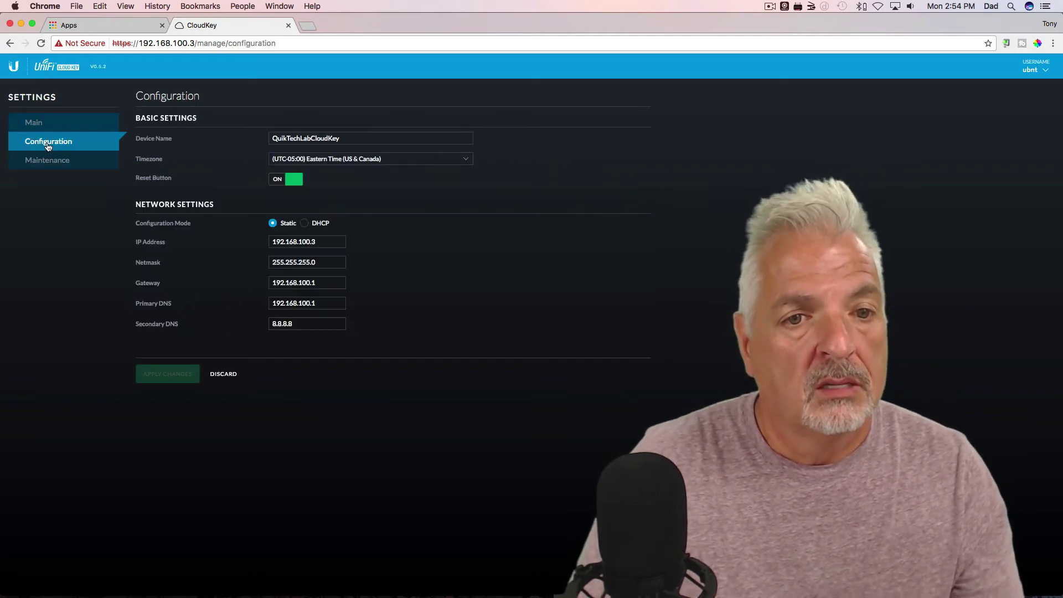
pyautogui.click(47, 161)
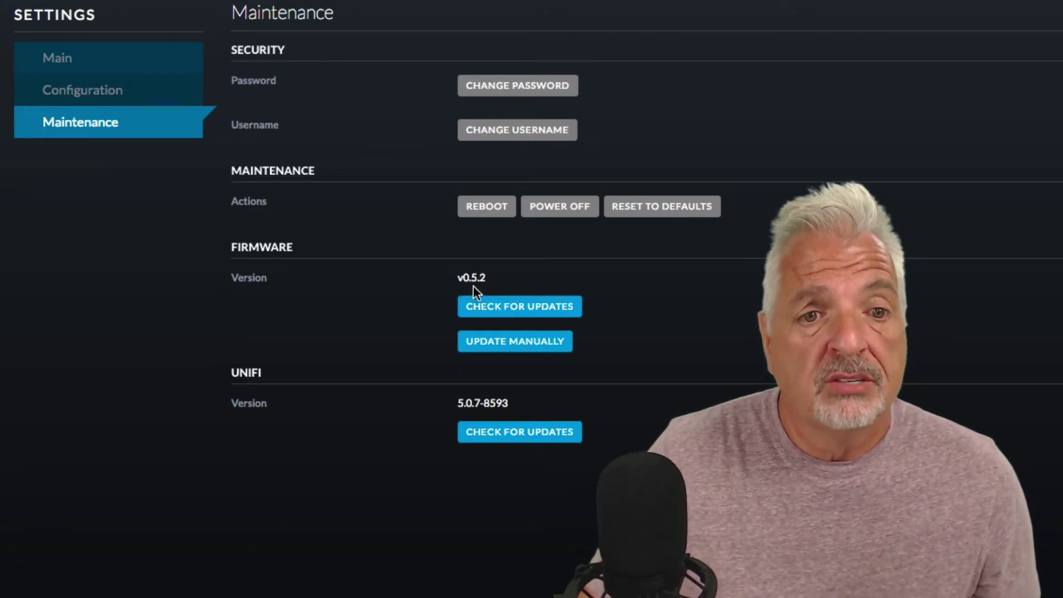
# Step: Check for firmware updates and start installing the available v0.7.3
pyautogui.click(528, 307)
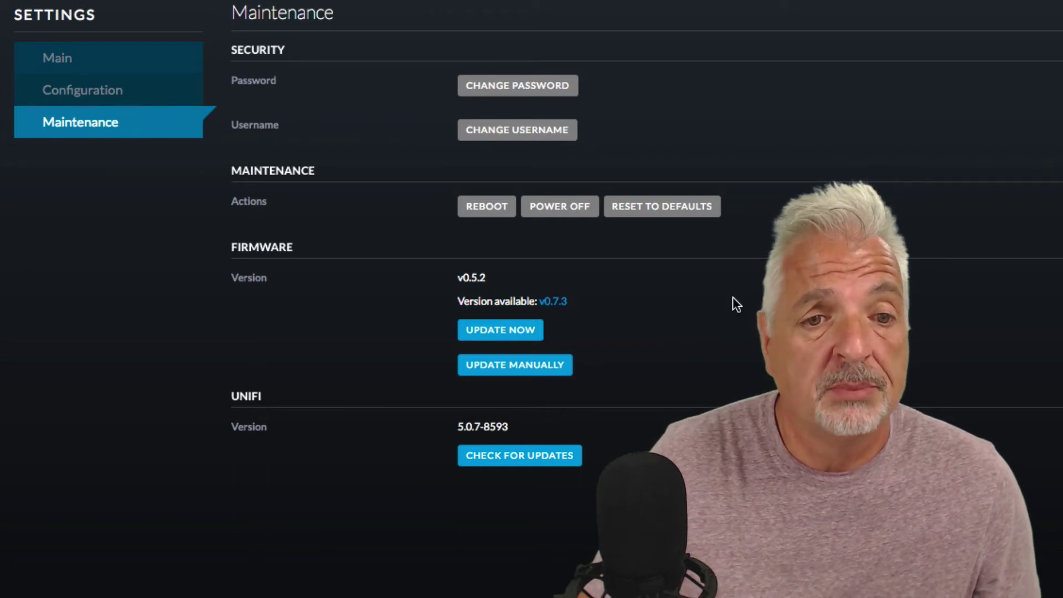
pyautogui.click(506, 328)
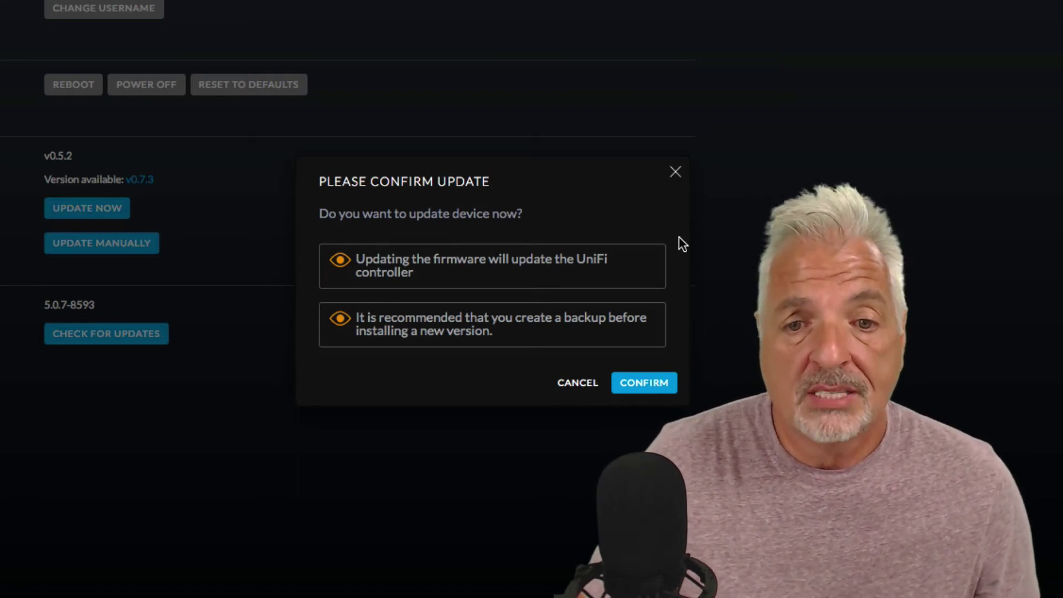
# Step: Confirm the v0.7.3 firmware update and wait for the Cloud Key to reboot to its login page
pyautogui.click(645, 385)
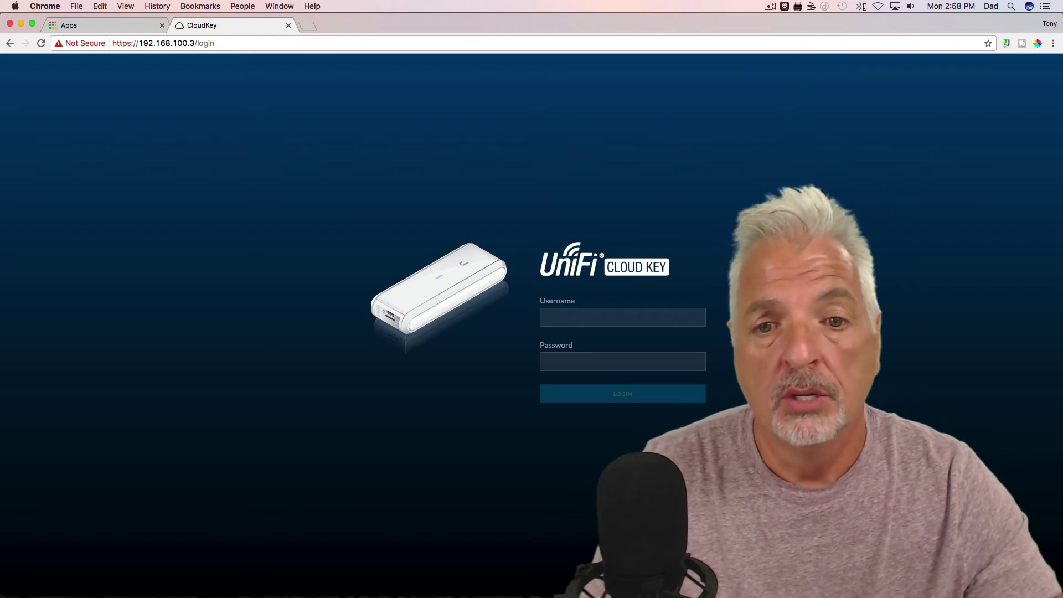
# Step: Log back in with the admin credentials to reach the Main page showing firmware v0.7.3
pyautogui.click(575, 314)
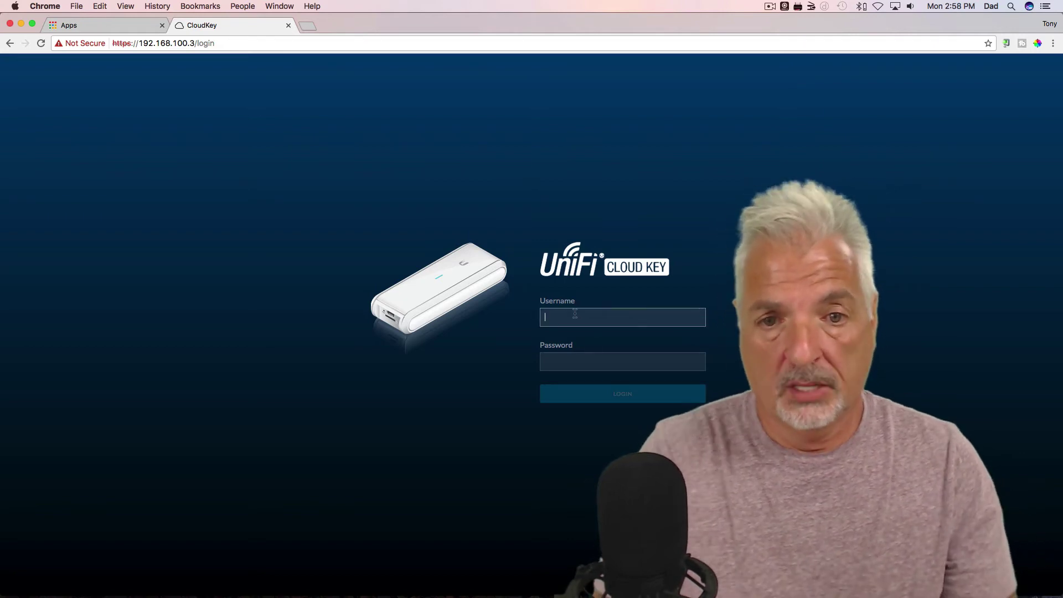
pyautogui.write('u')
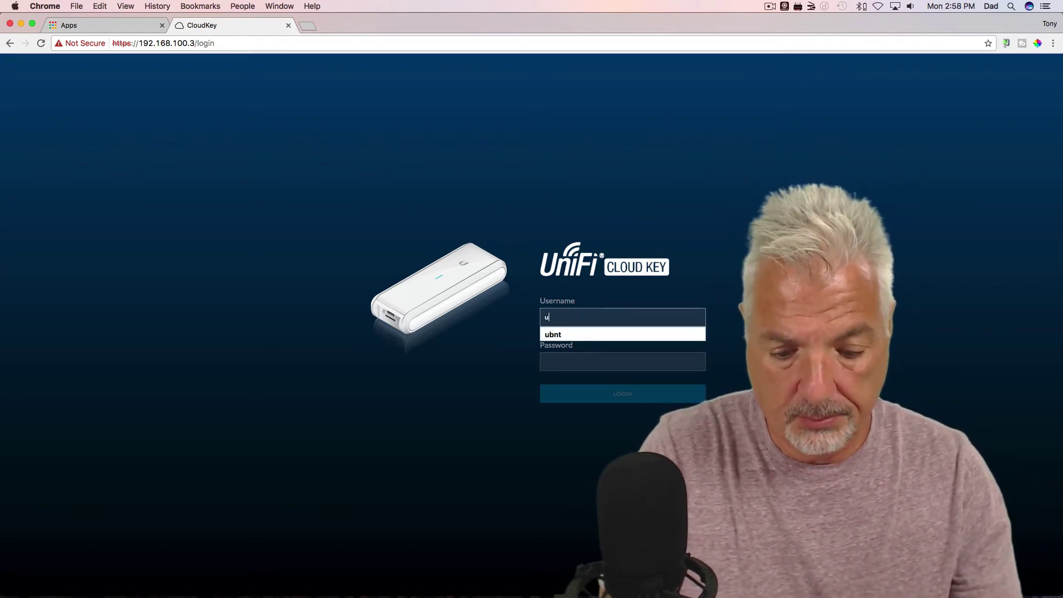
pyautogui.write('bnt')
pyautogui.press('Tab')
pyautogui.write('u')
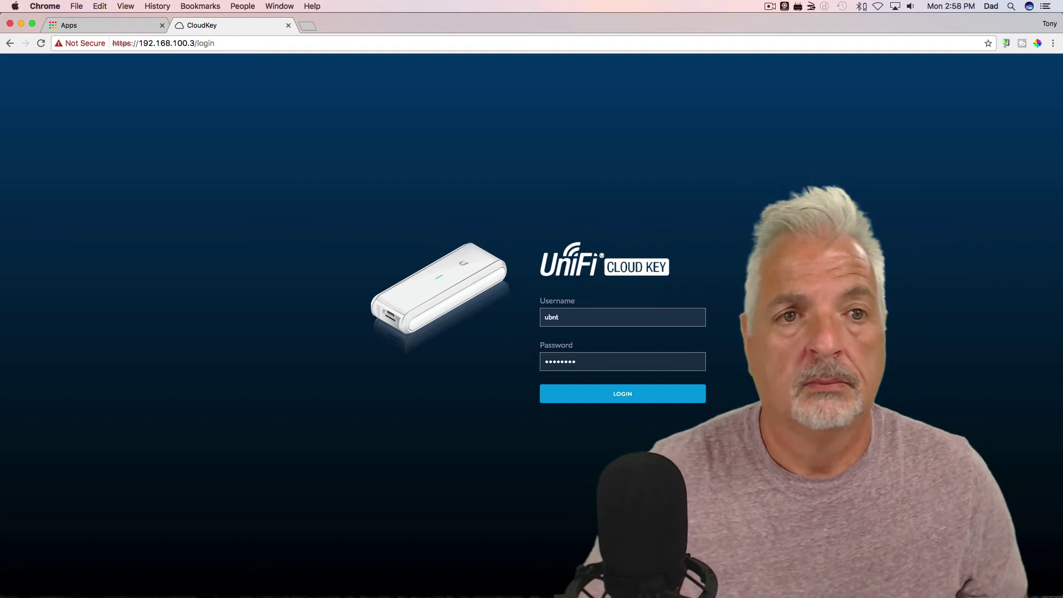
pyautogui.click(631, 398)
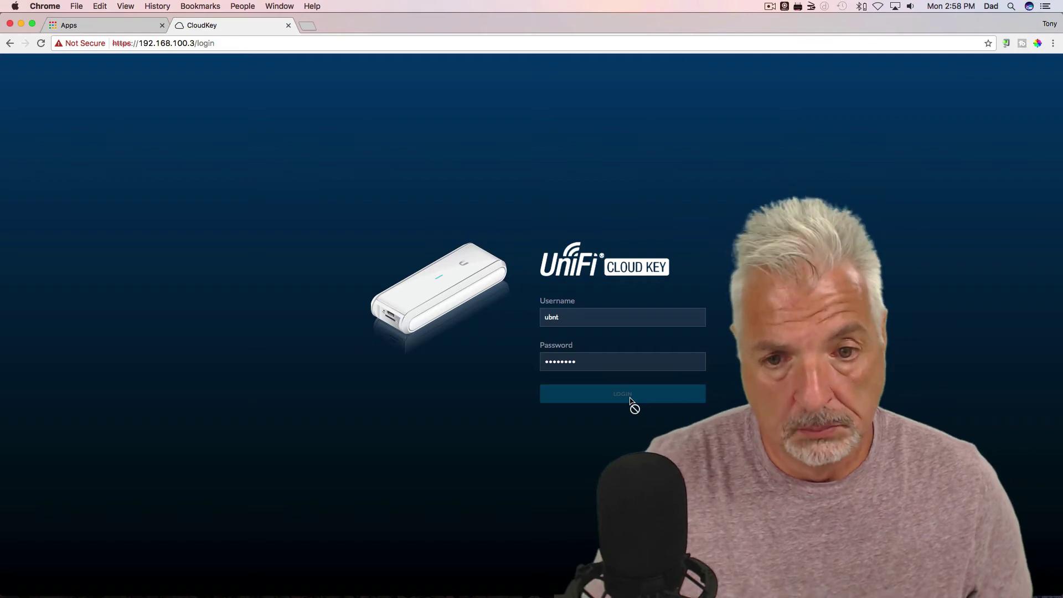
pyautogui.click(592, 362)
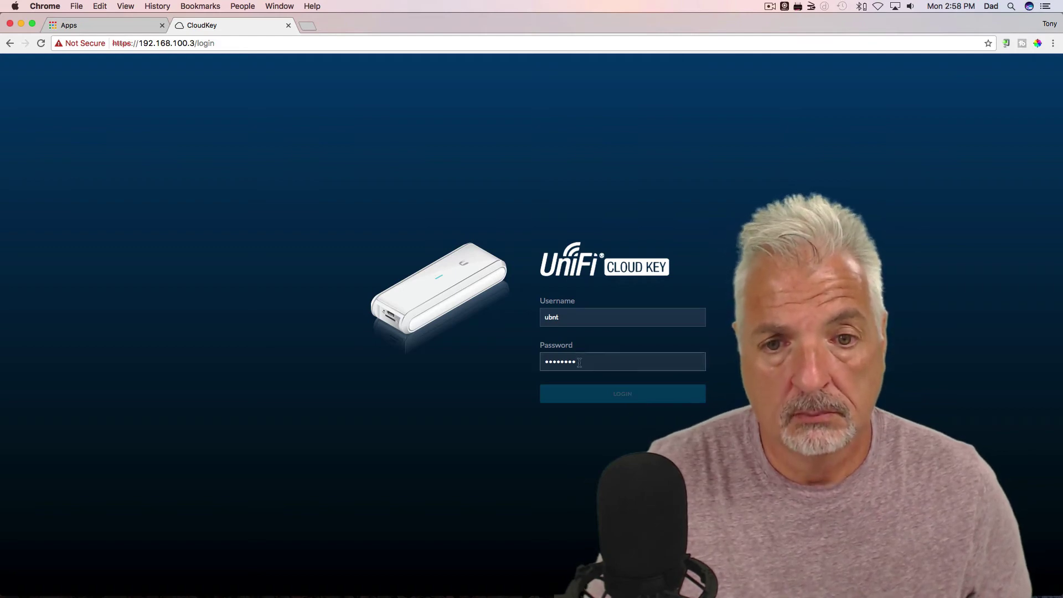
pyautogui.press('Return')
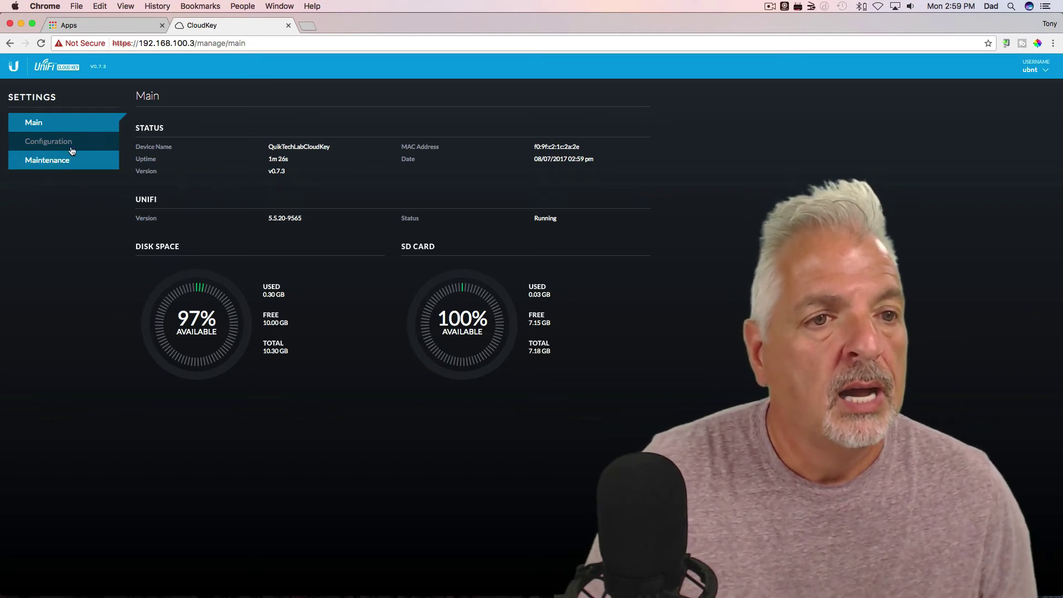
# Step: On the Maintenance page, check for UniFi updates and confirm 5.5.20-9565 is current
pyautogui.click(57, 161)
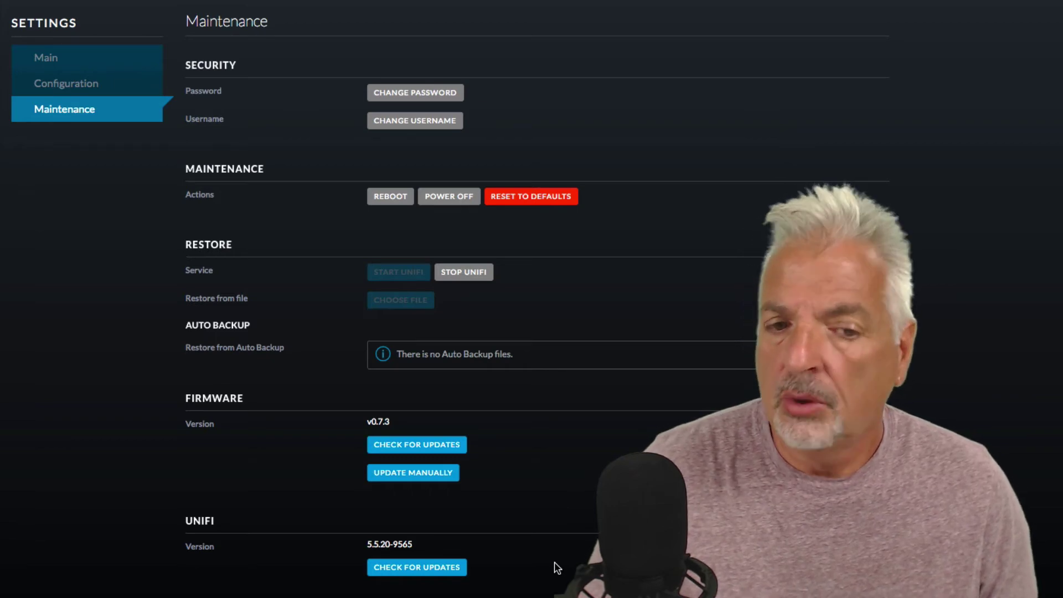
pyautogui.click(413, 568)
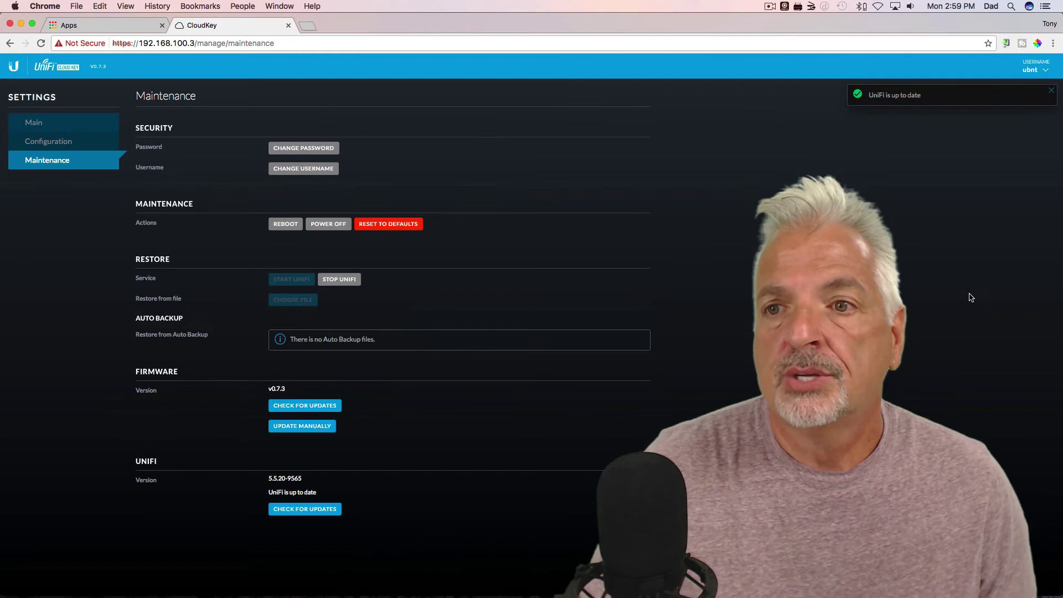
# Step: Log out of the Cloud Key and strip 'login' from the address to load the landing page
pyautogui.click(1041, 70)
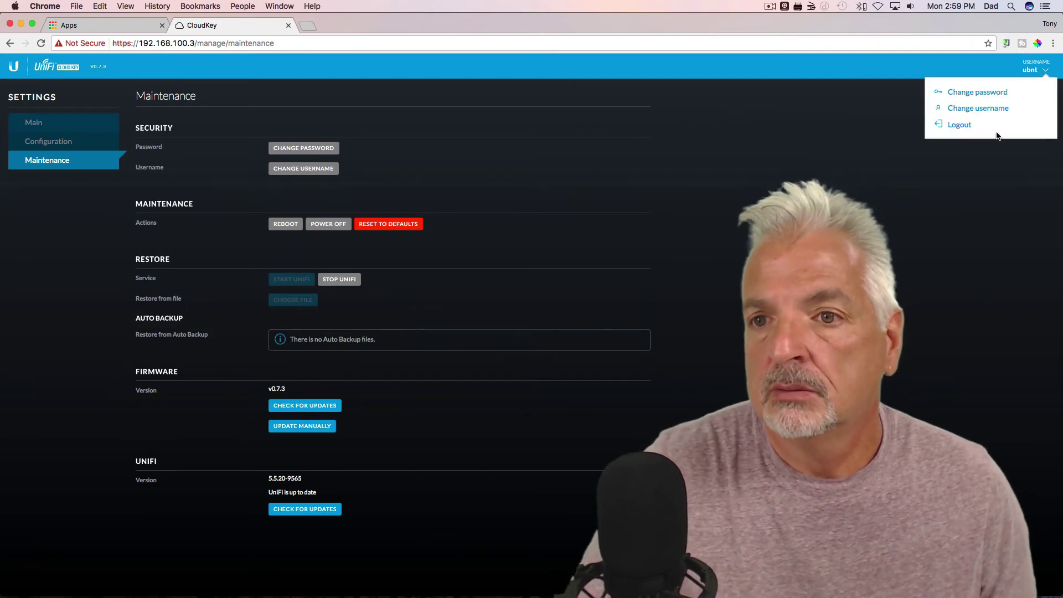
pyautogui.click(964, 126)
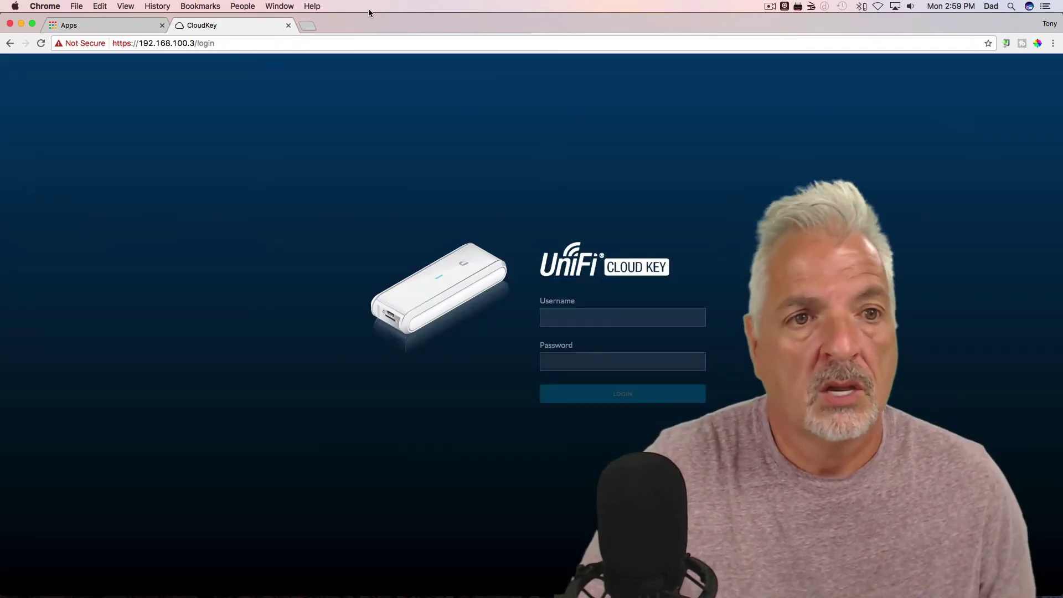
pyautogui.moveTo(197, 43); pyautogui.dragTo(234, 45)
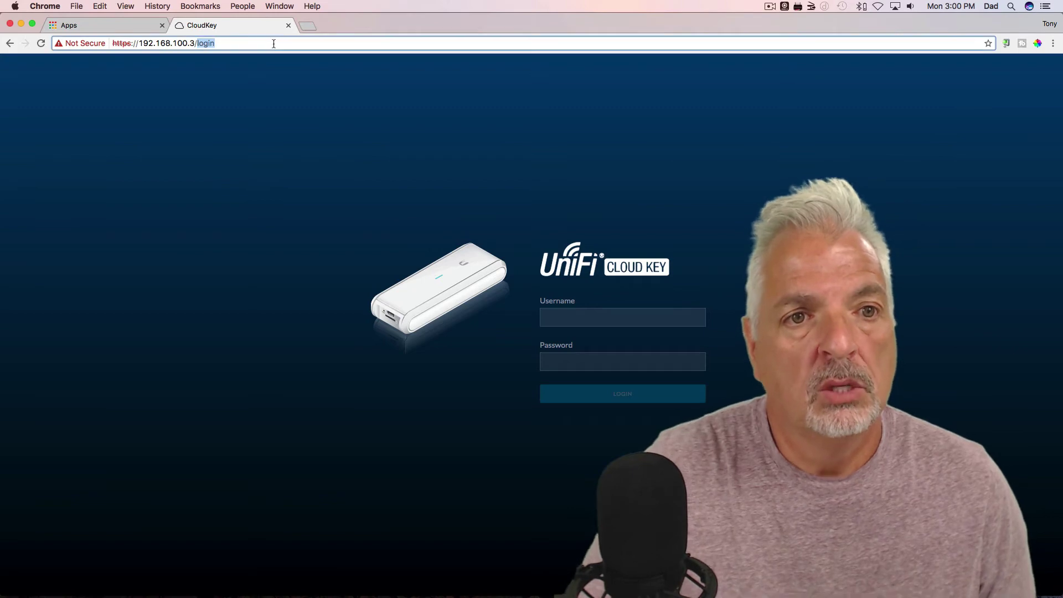
pyautogui.press('BackSpace')
pyautogui.press('Return')
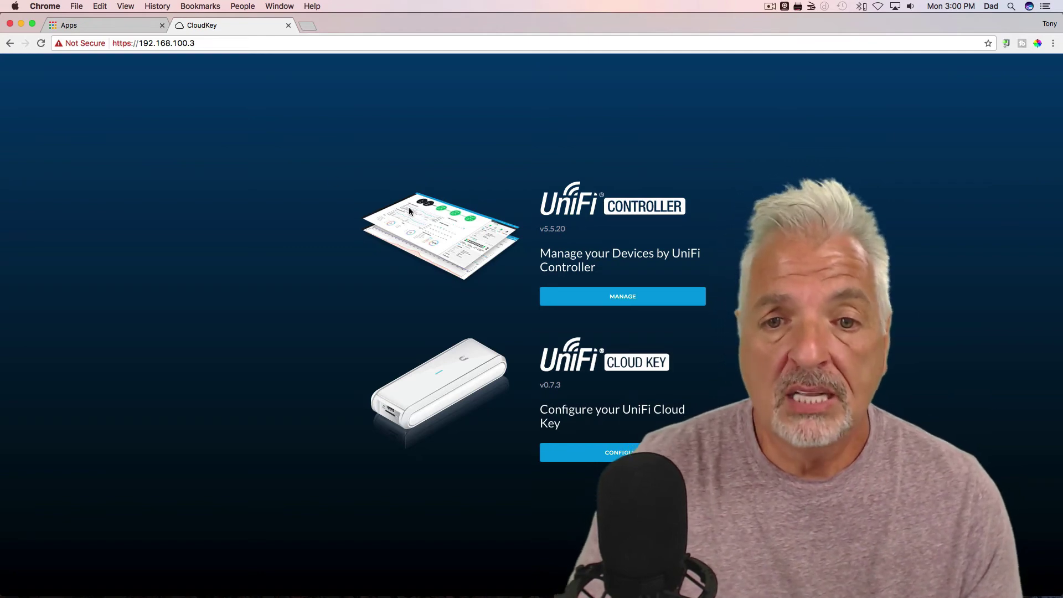
# Step: Launch UniFi Controller management and skip the country/timezone and empty device pages
pyautogui.click(625, 301)
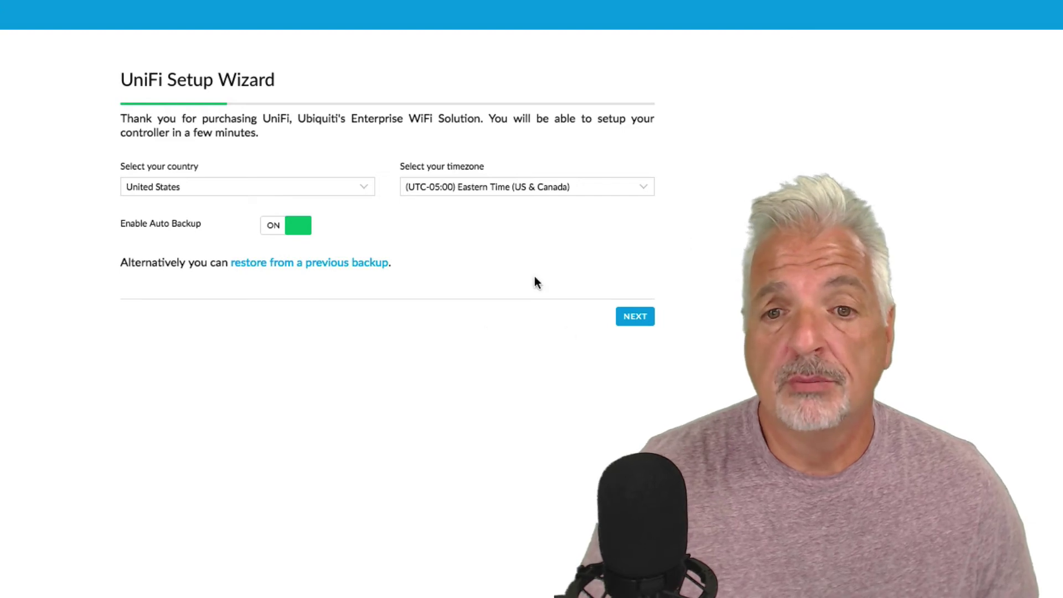
pyautogui.click(637, 322)
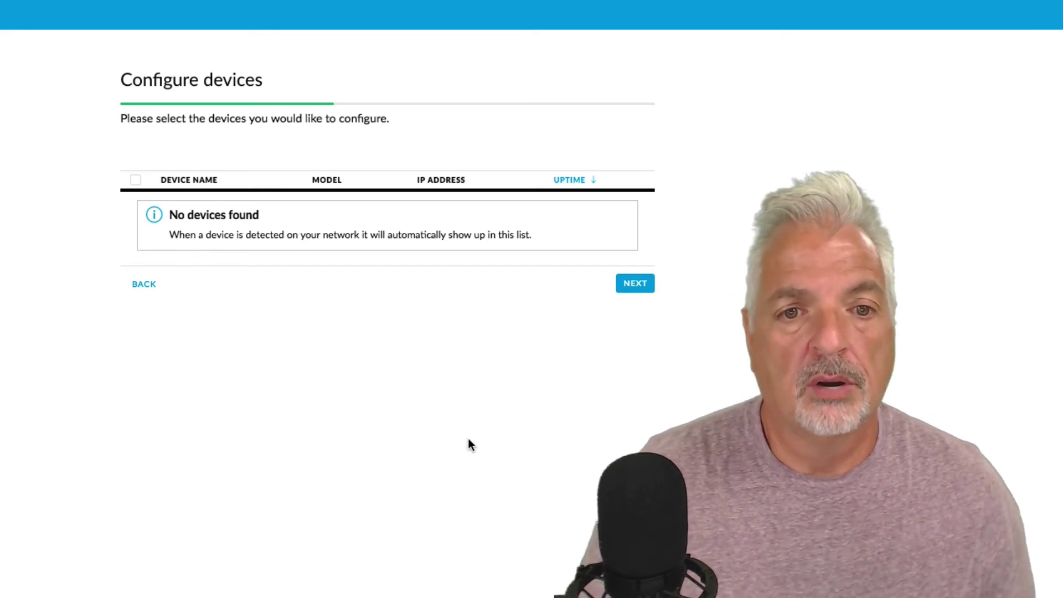
pyautogui.click(637, 285)
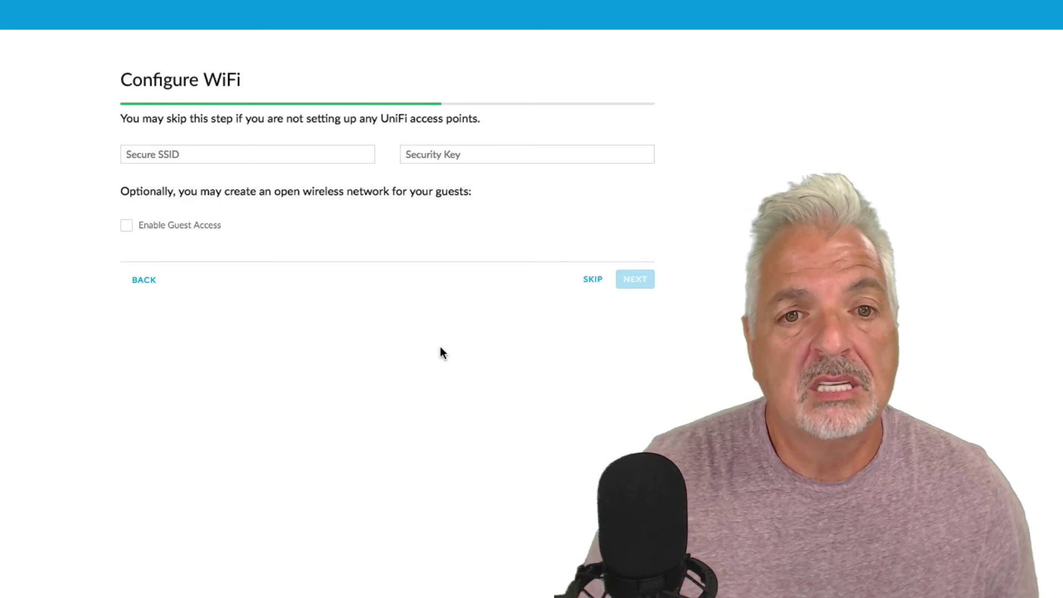
# Step: Enter SSID 'QuikTech Lab WiFi' with its security key and submit the WiFi step
pyautogui.click(166, 154)
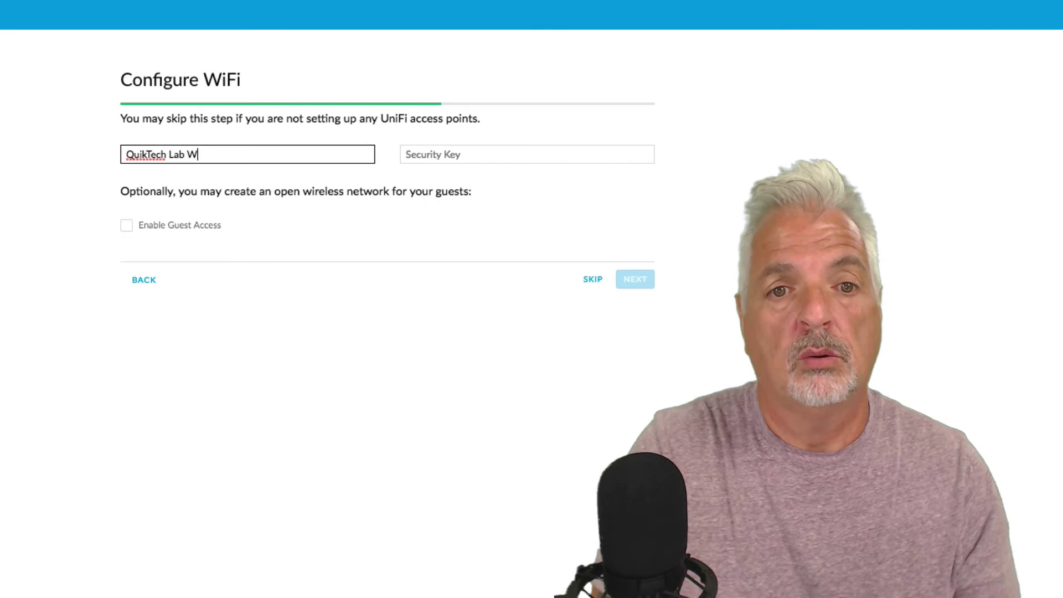
pyautogui.click(407, 155)
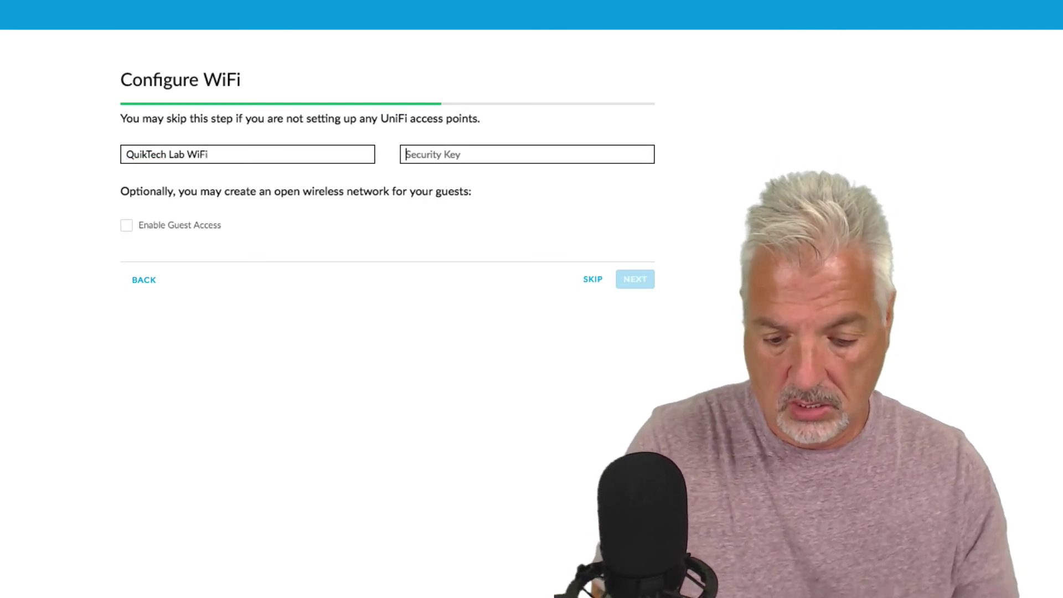
pyautogui.write('••••••••')
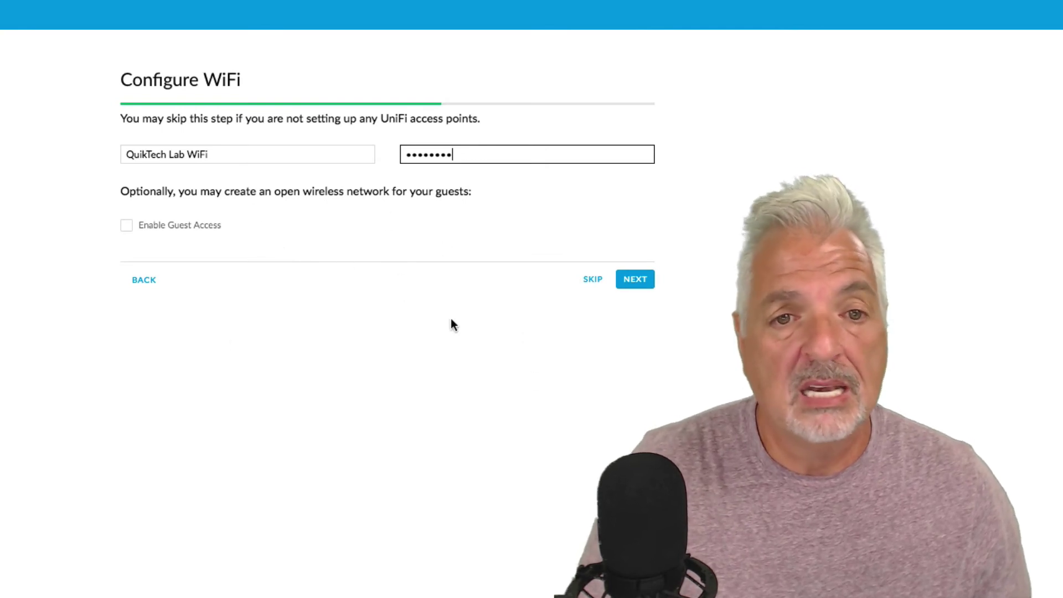
pyautogui.click(638, 279)
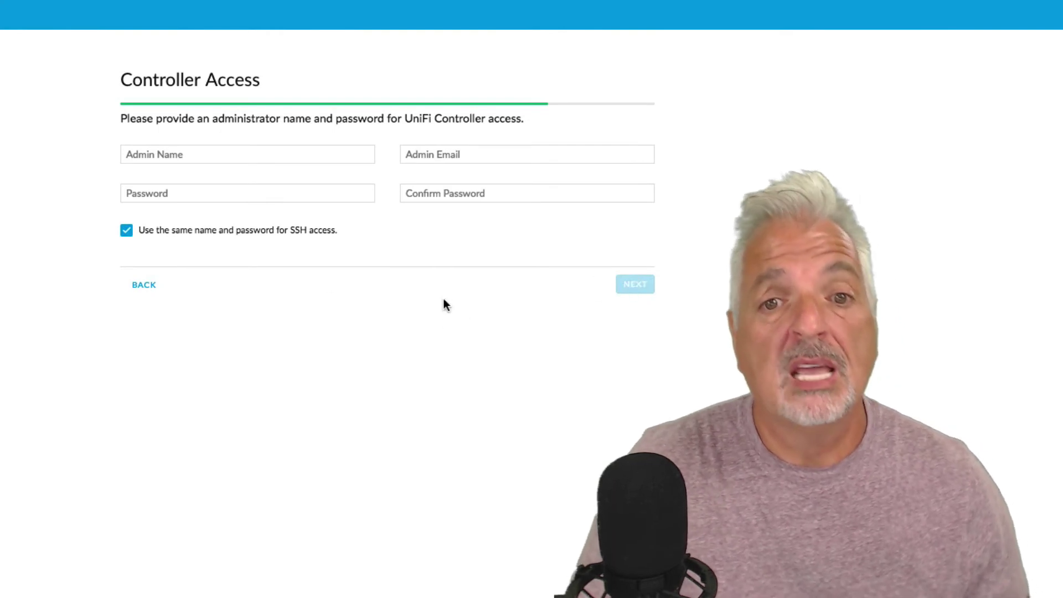
# Step: Fill in the admin name, the administrator's e-mail, a password and its confirmation
pyautogui.click(164, 153)
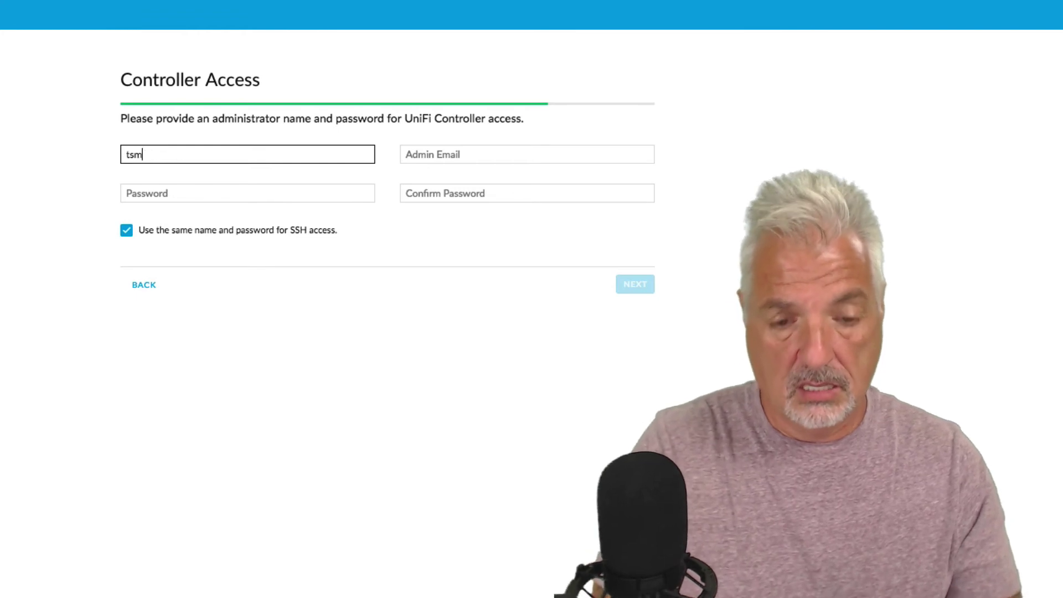
pyautogui.click(437, 154)
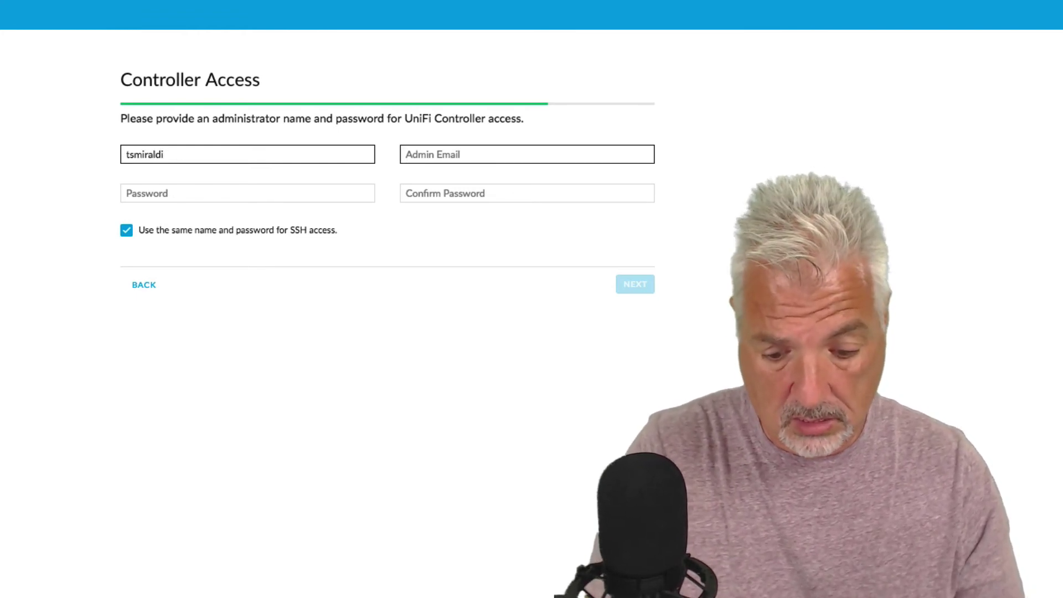
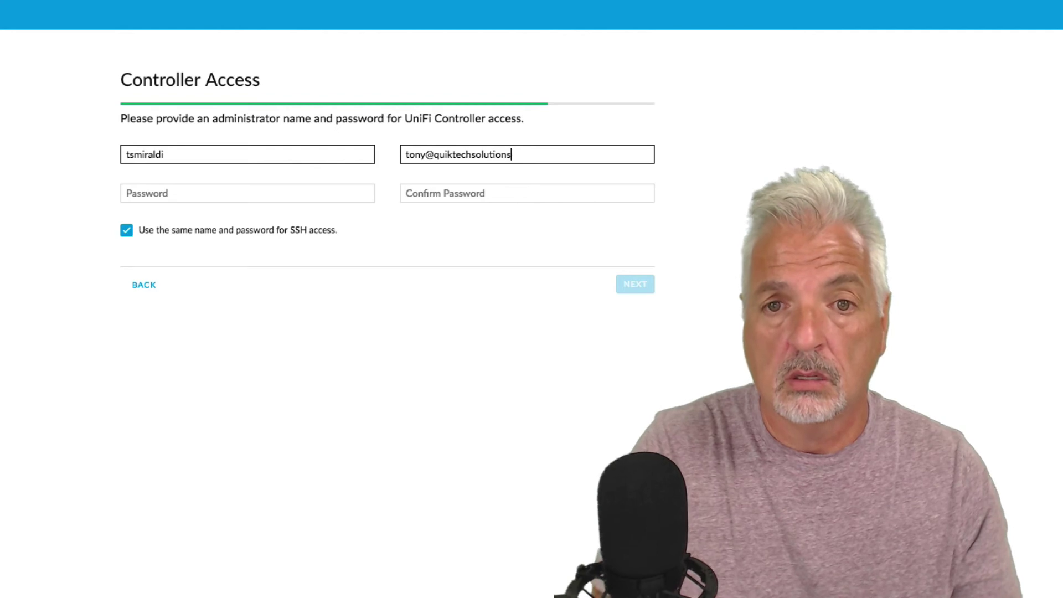
pyautogui.press('Tab')
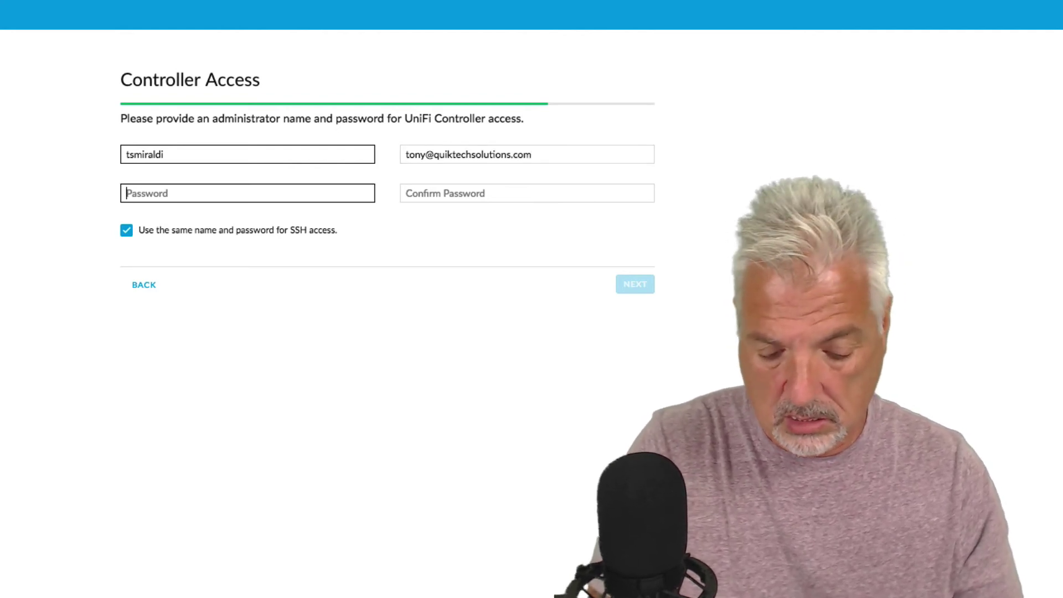
pyautogui.write('••••')
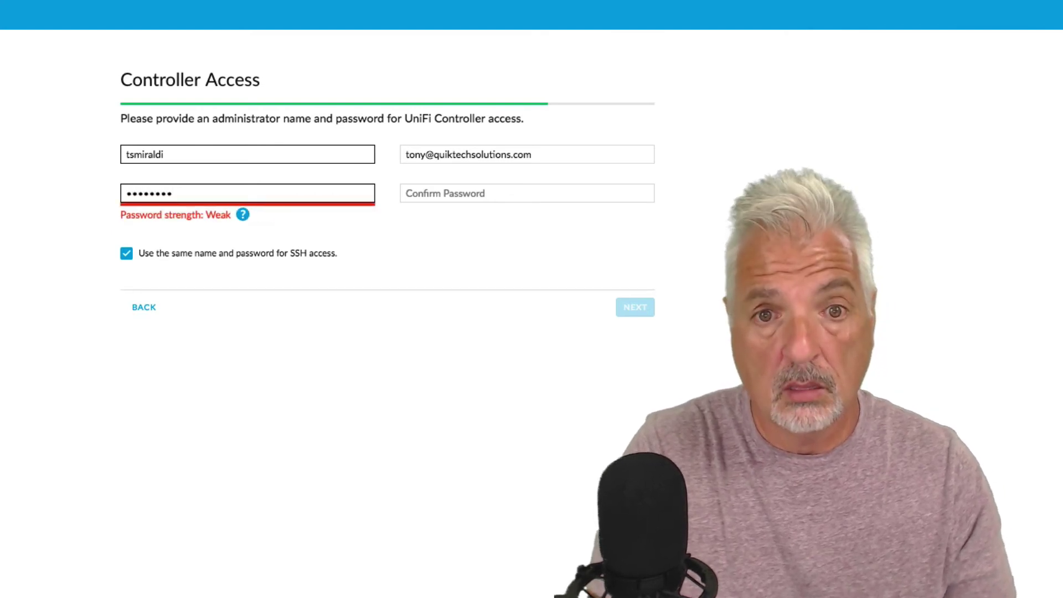
pyautogui.click(527, 194)
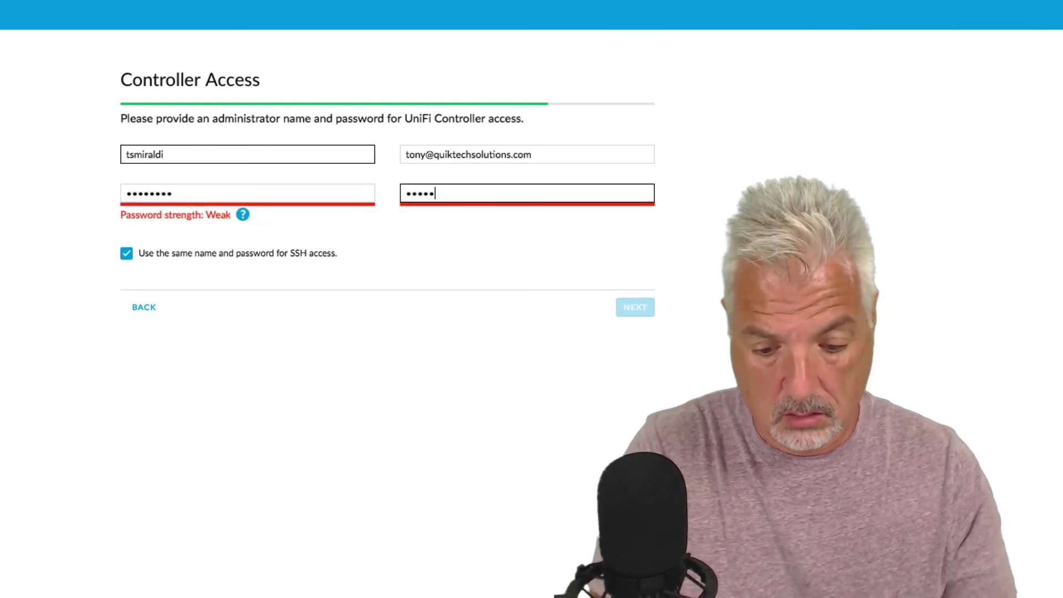
pyautogui.write('•••••••••')
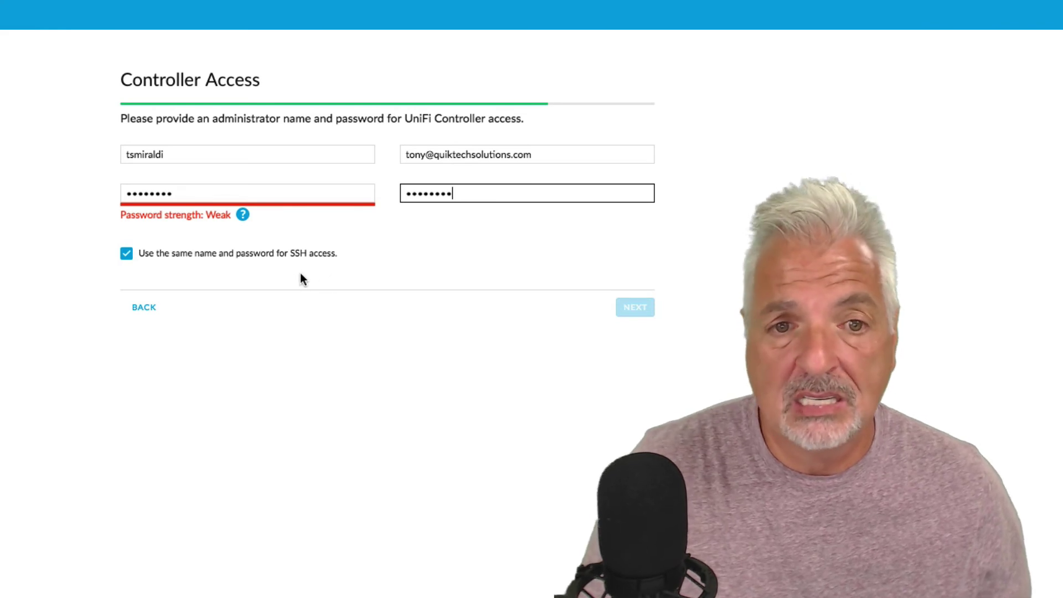
# Step: Retype the admin password and tab through its confirmation
pyautogui.press('Tab')
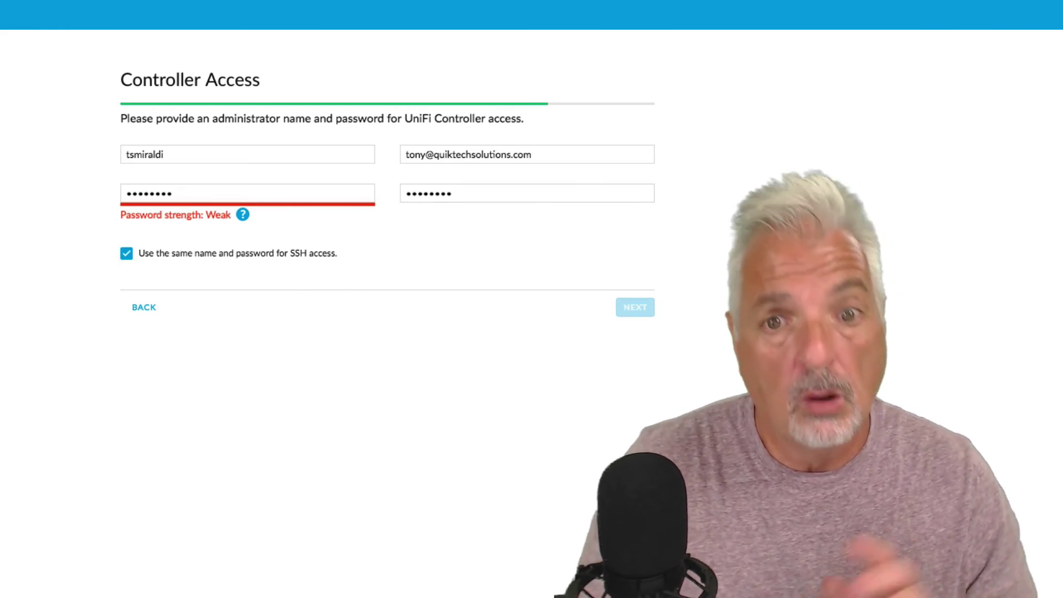
pyautogui.click(187, 192)
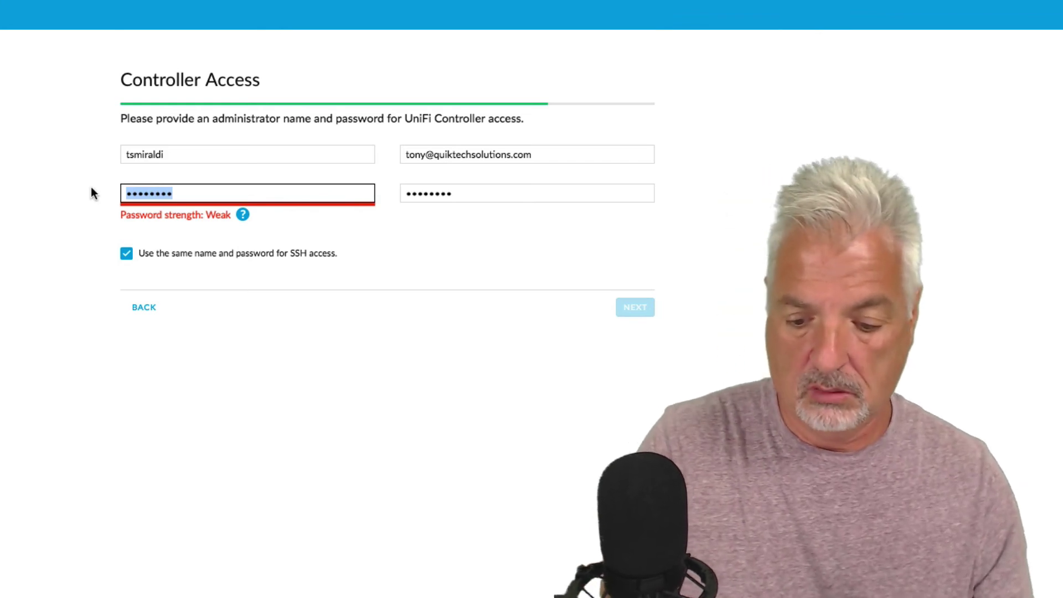
pyautogui.write('••••••••')
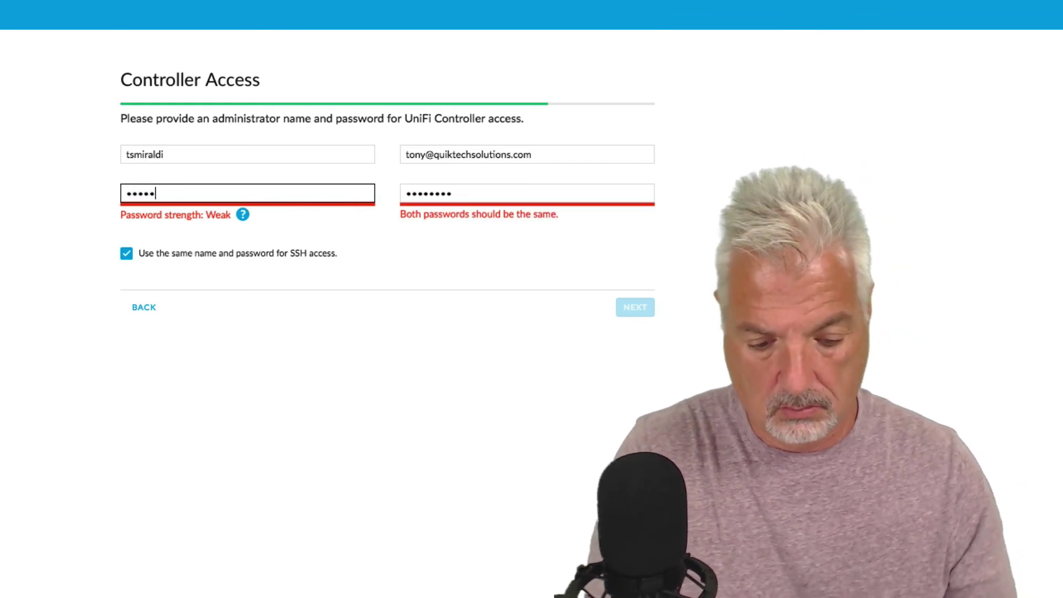
pyautogui.write('•')
pyautogui.press('Tab')
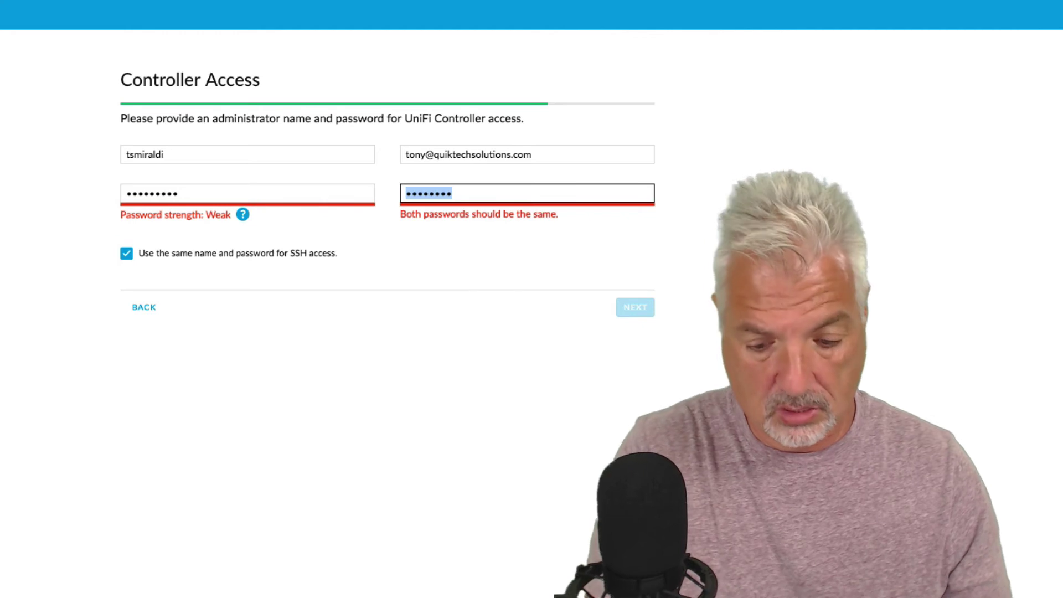
pyautogui.write('••••••••')
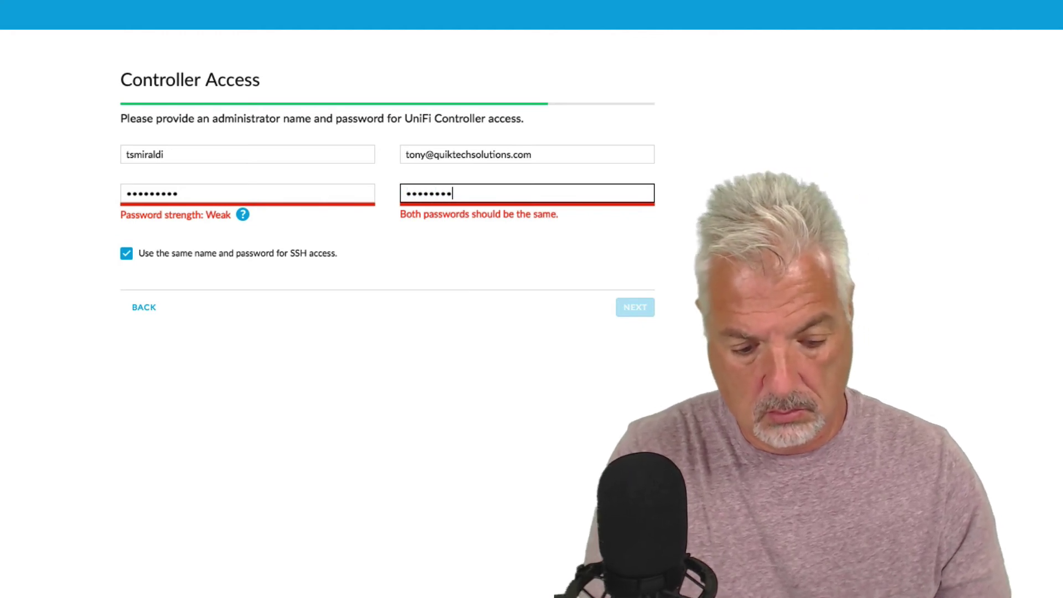
pyautogui.write('•')
pyautogui.press('Tab')
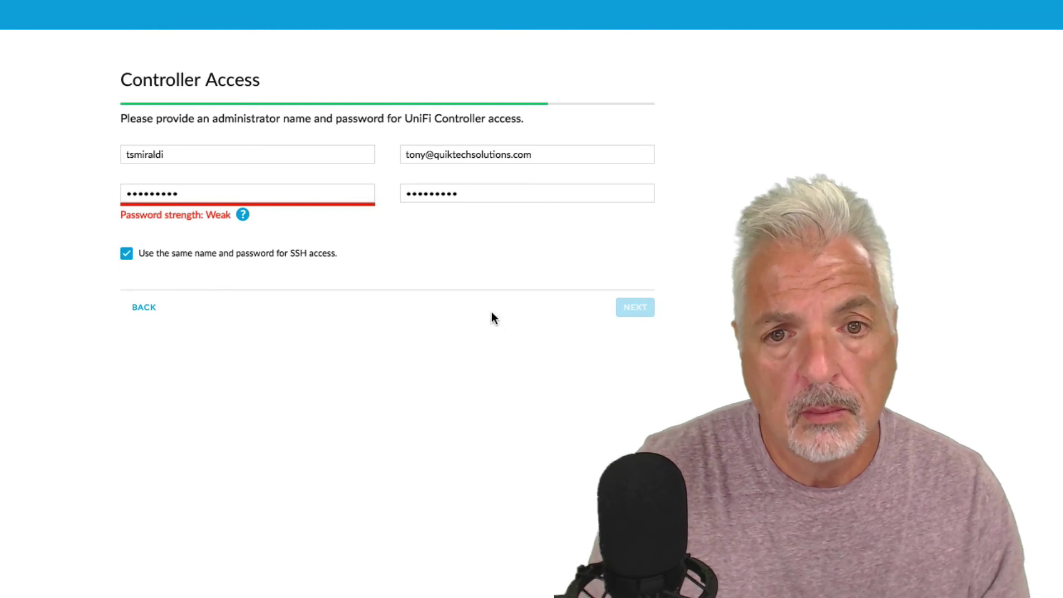
# Step: Replace it with a stronger, matching password rated Great and continue to the summary
pyautogui.moveTo(243, 222)
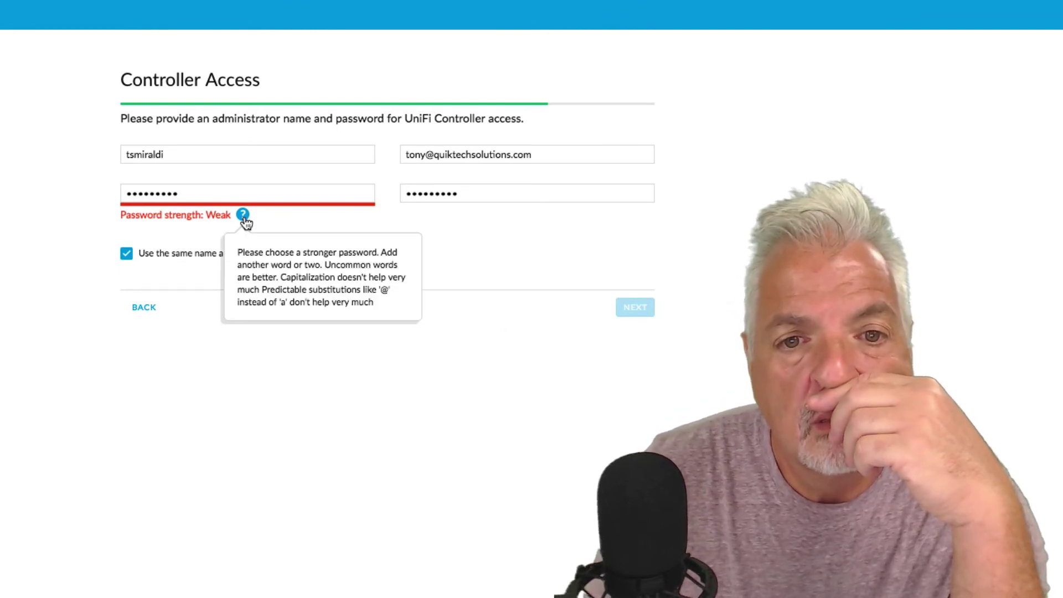
pyautogui.moveTo(199, 198); pyautogui.dragTo(103, 185)
pyautogui.write('***')
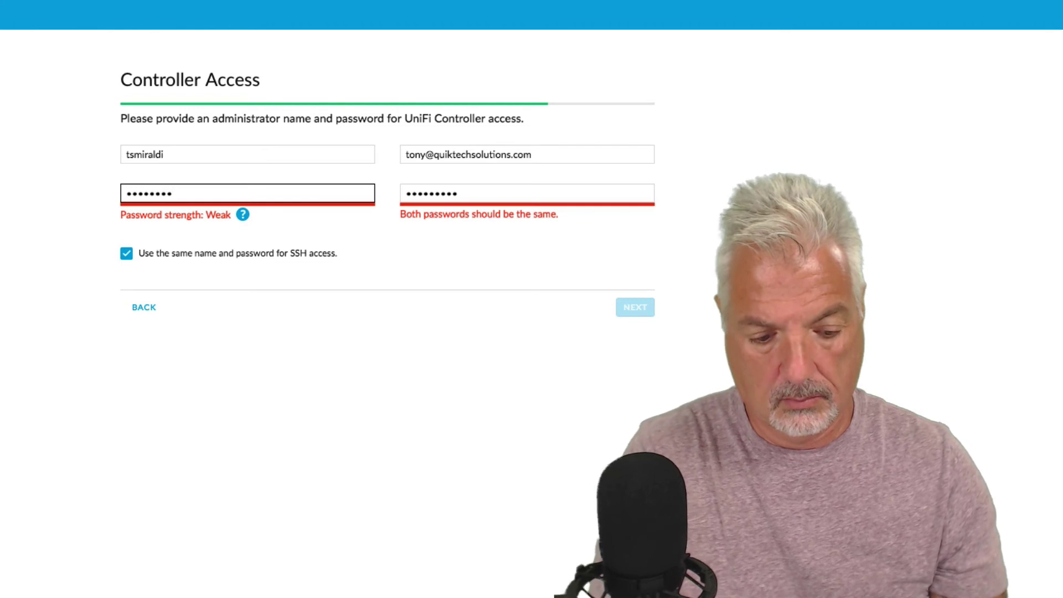
pyautogui.write('********')
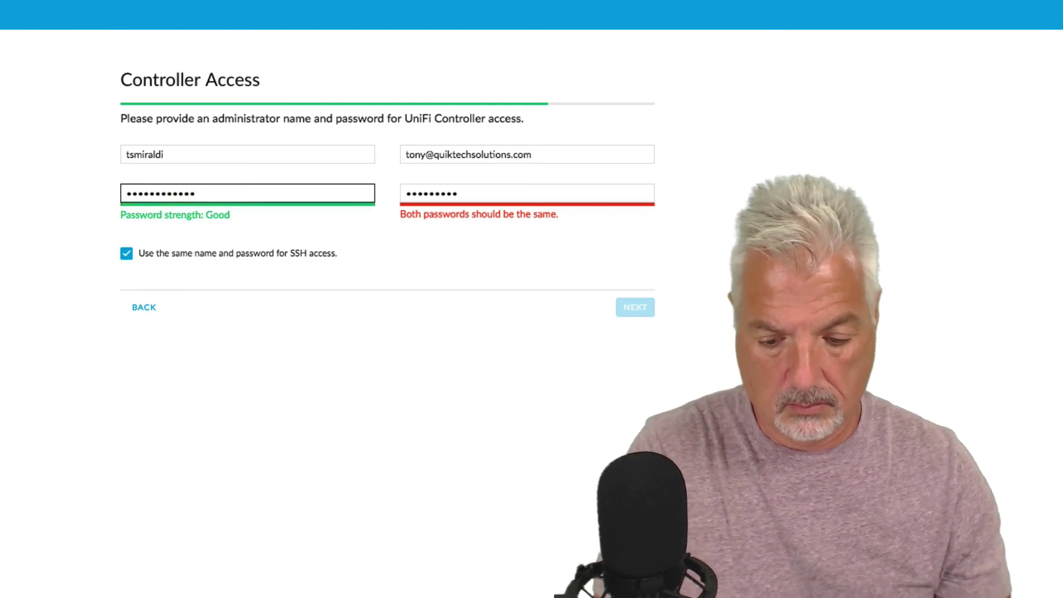
pyautogui.write('*')
pyautogui.press('Tab')
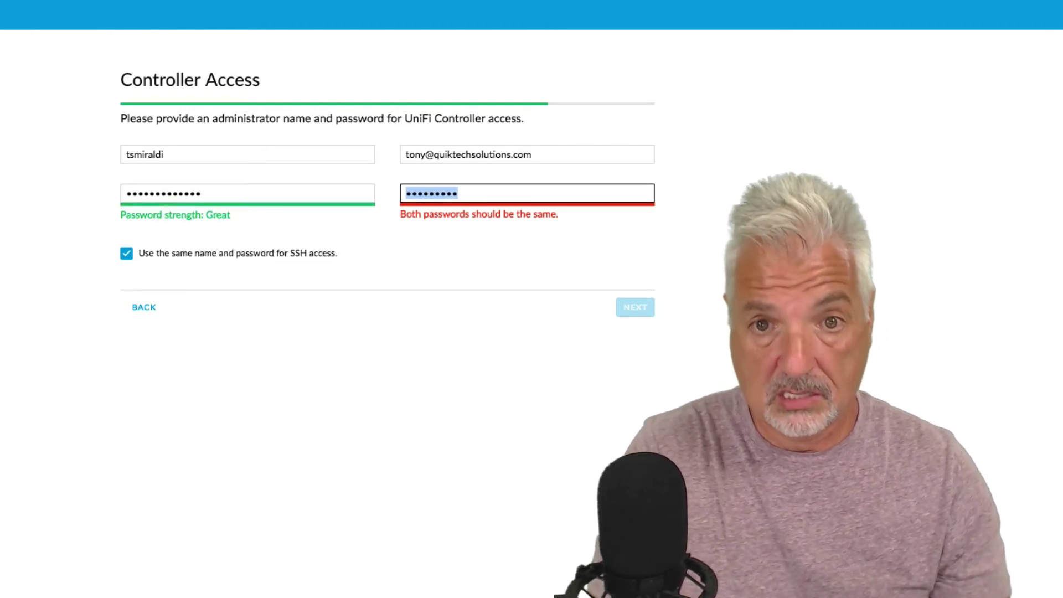
pyautogui.write('******')
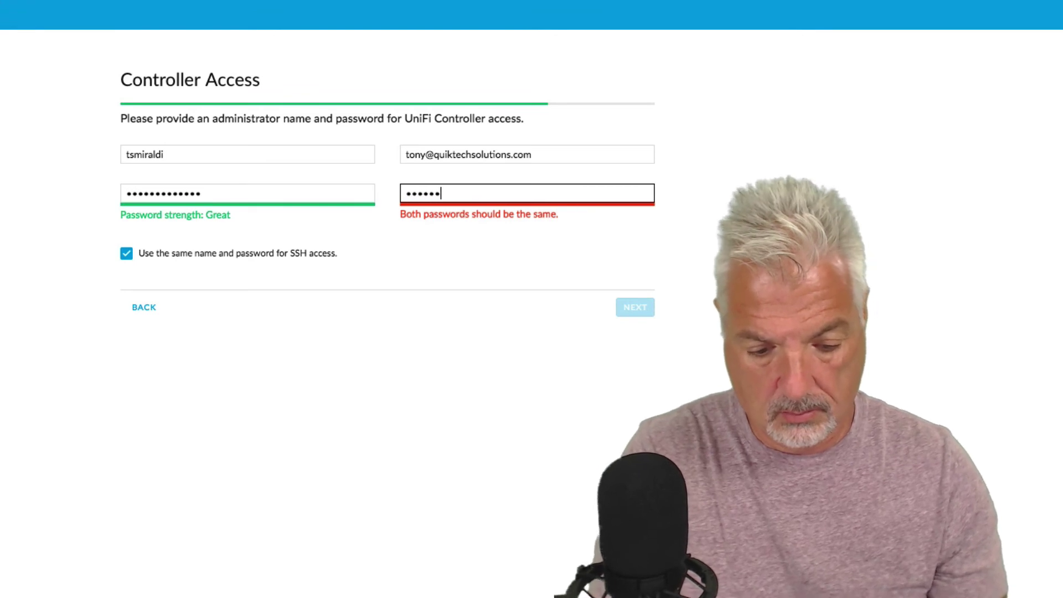
pyautogui.write('*******')
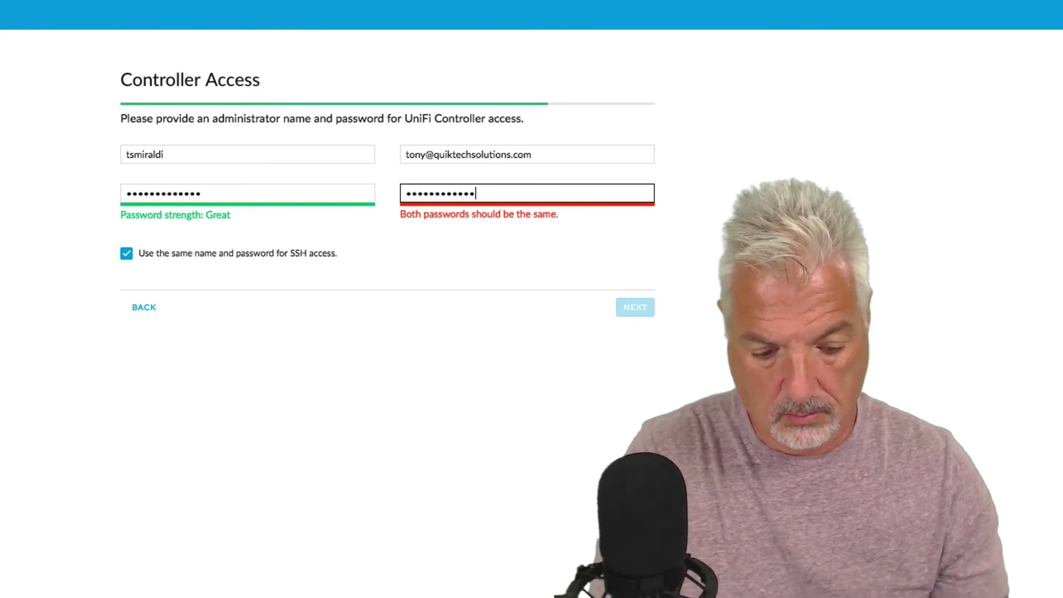
pyautogui.write('*')
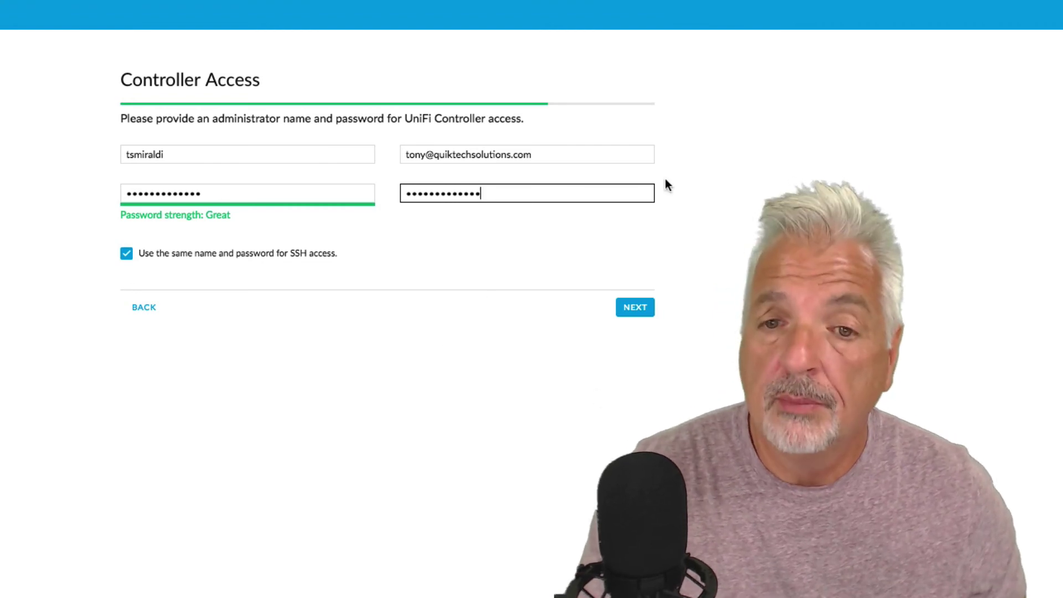
pyautogui.click(635, 307)
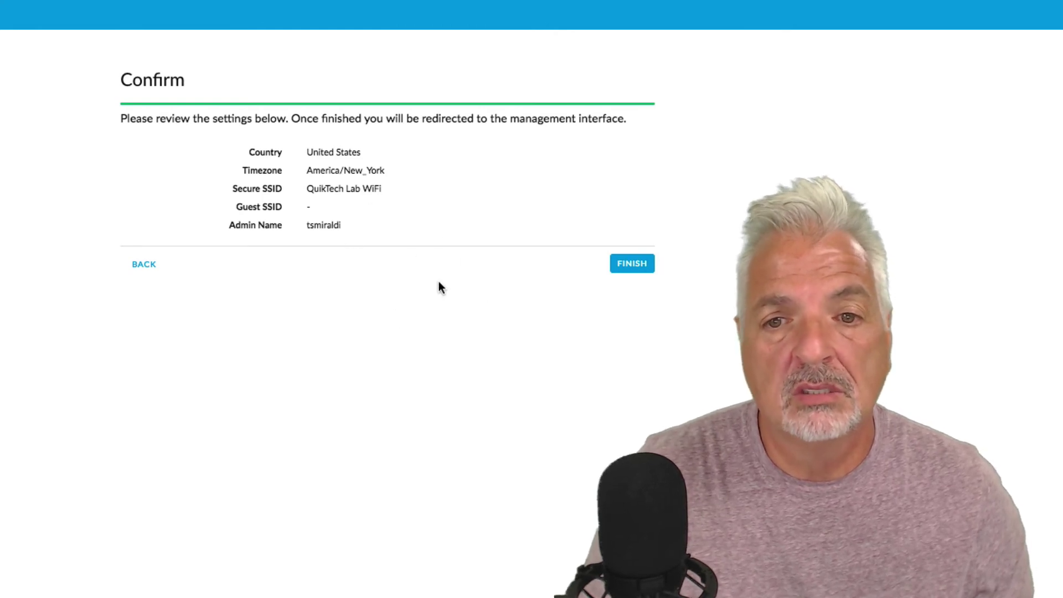
# Step: Finish the wizard from the Confirm summary, reaching the version 5.5.20 sign-in page
pyautogui.click(632, 265)
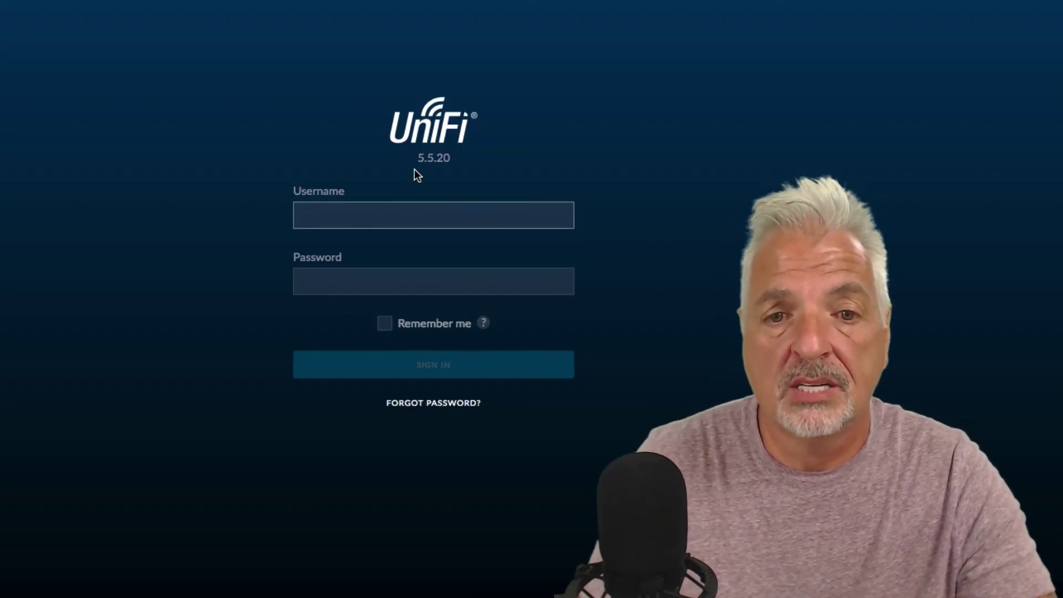
# Step: Enter the new admin's username and password on the UniFi sign-in page
pyautogui.click(329, 217)
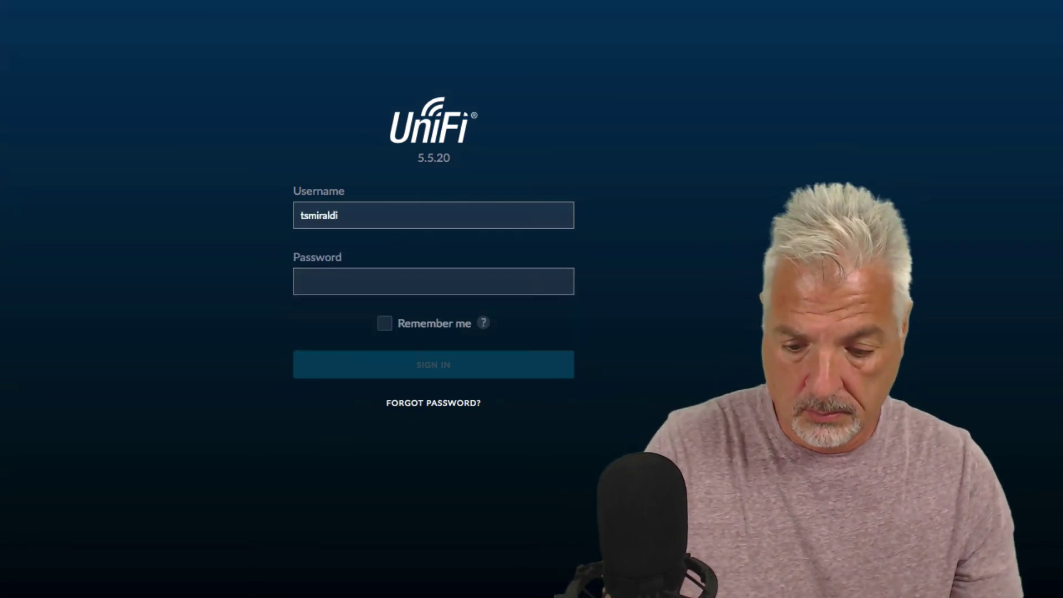
pyautogui.press('Tab')
pyautogui.write('••••')
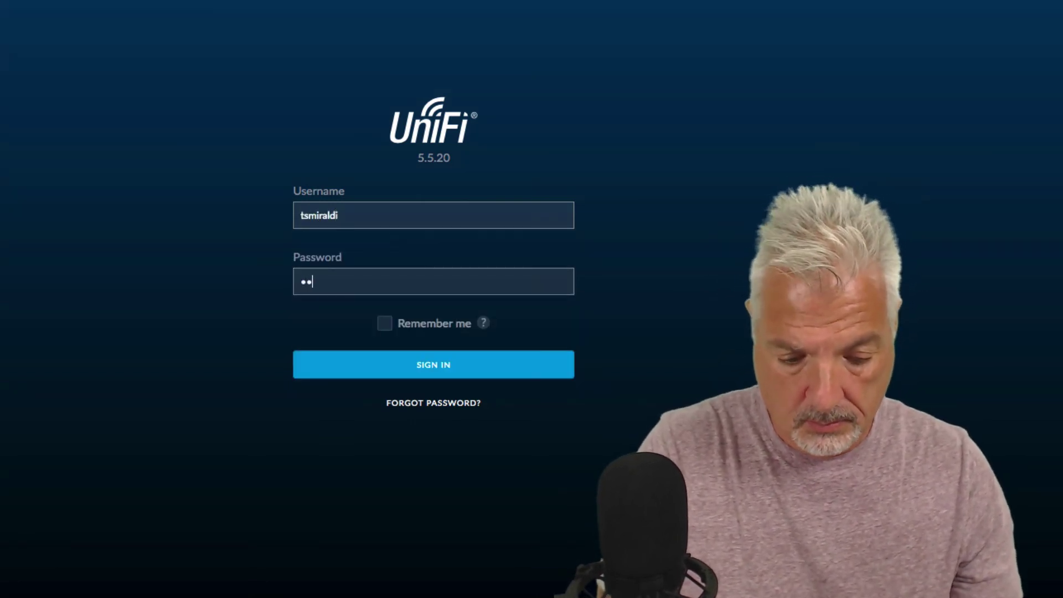
pyautogui.write('•••••')
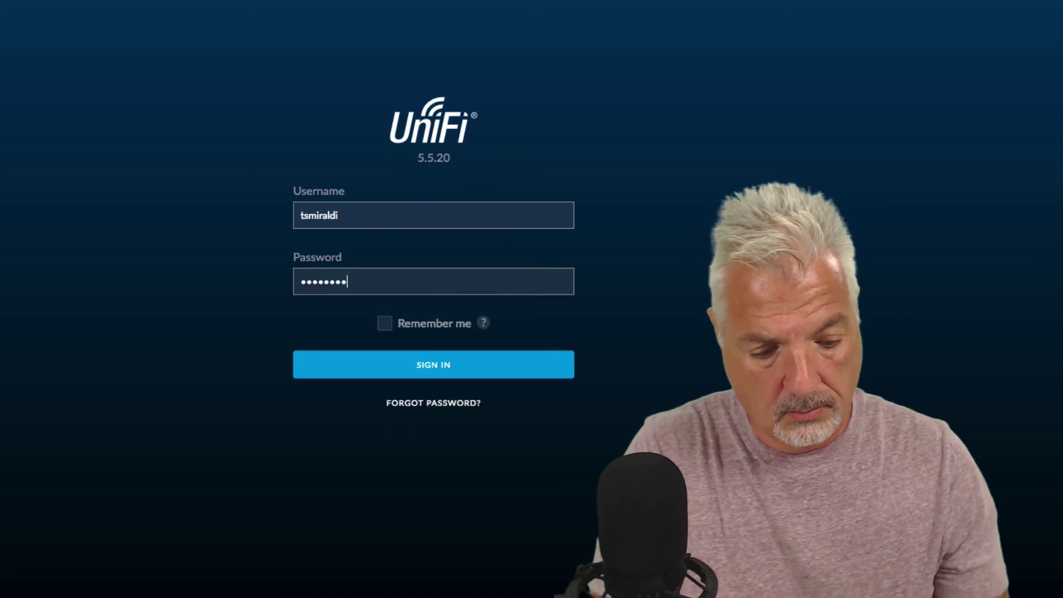
pyautogui.write('••••')
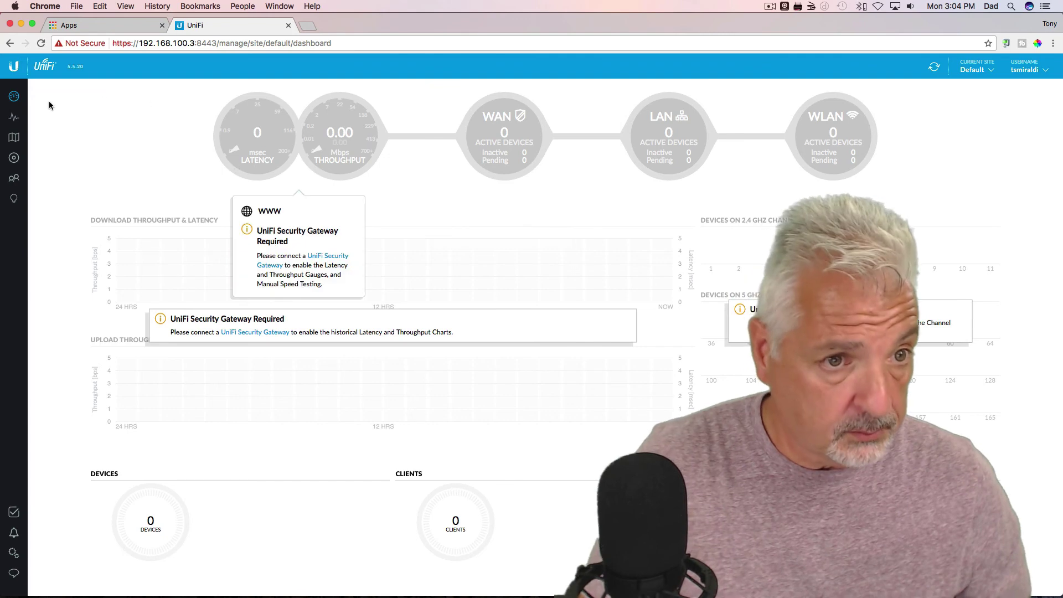
# Step: Browse the empty Statistics, Map, Devices and Clients pages, ending on Known Clients insights
pyautogui.click(15, 118)
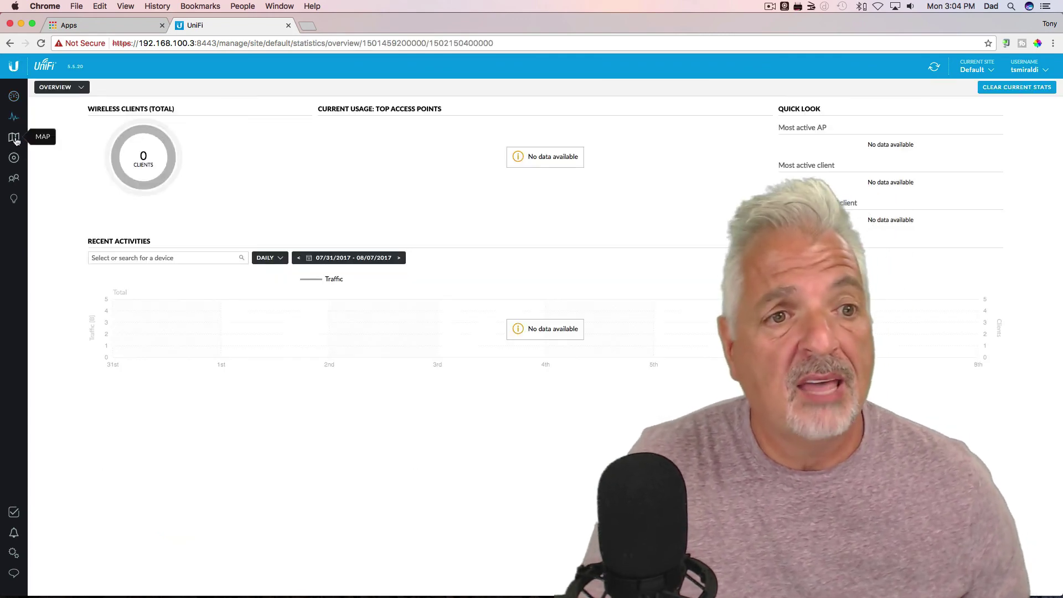
pyautogui.click(14, 138)
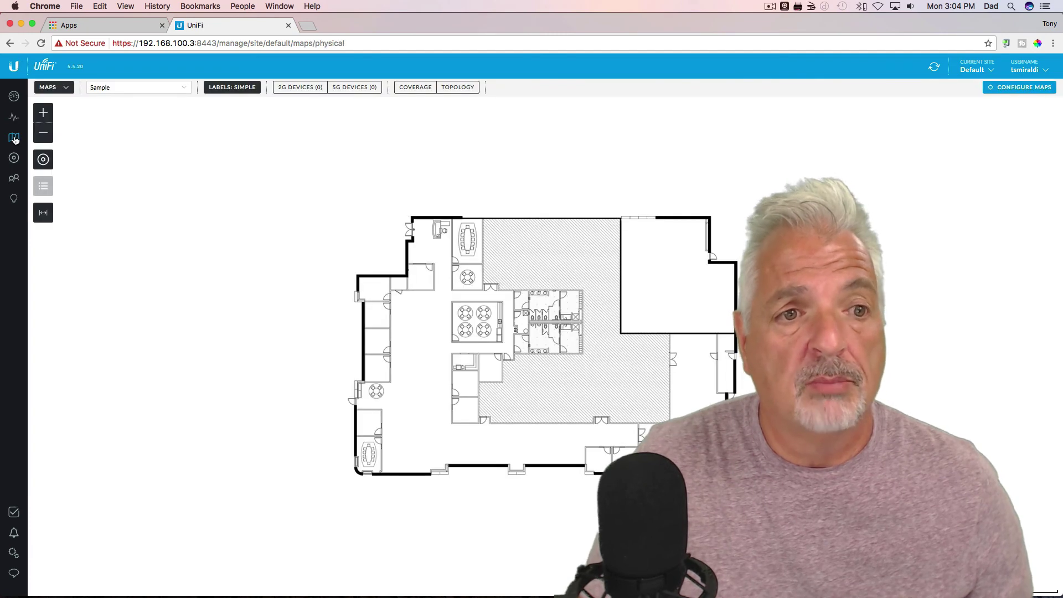
pyautogui.click(14, 158)
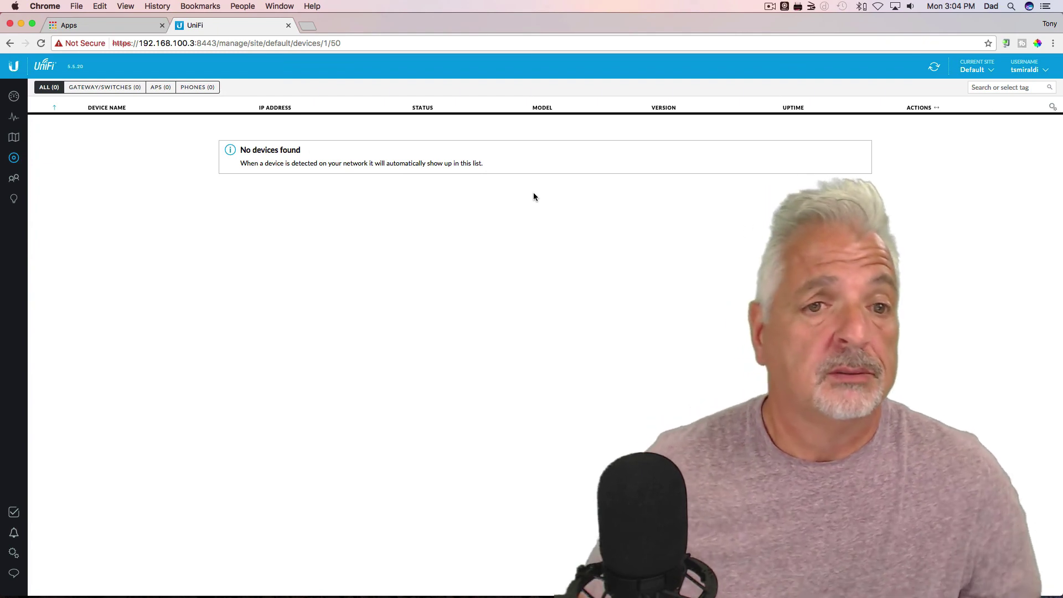
pyautogui.click(14, 180)
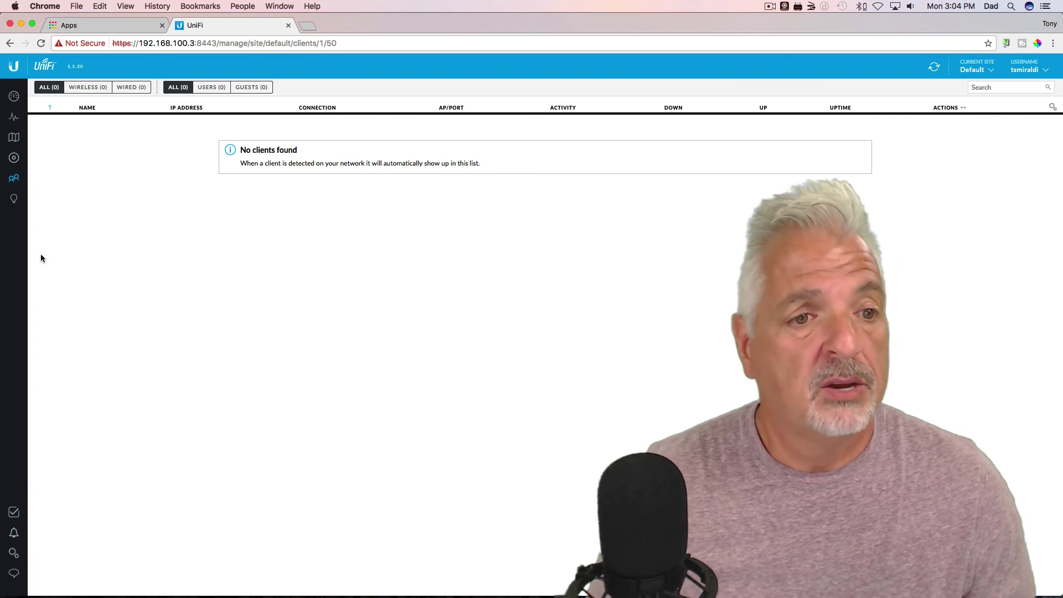
pyautogui.click(12, 200)
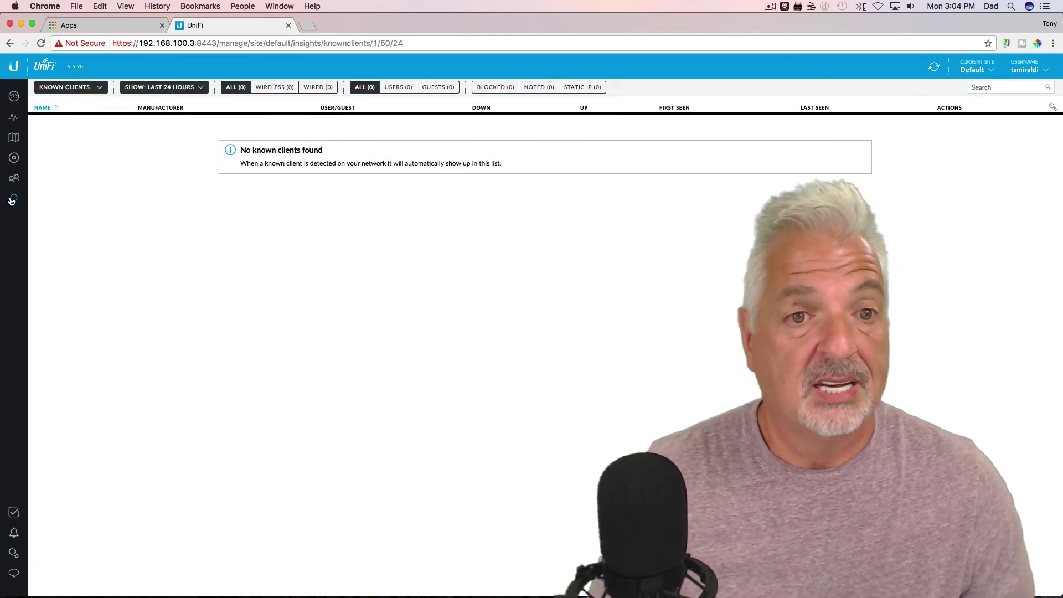